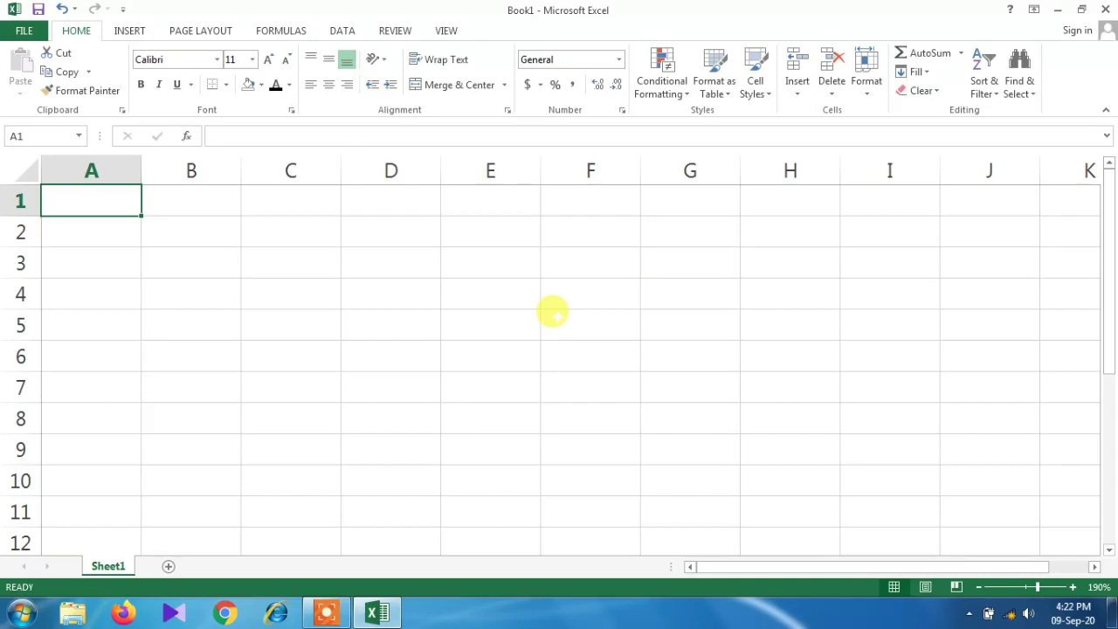
Enter 5, 8, 2, 3 and 4 into cells A1 to A5
{"action": "type", "text": "5"}
{"action": "key", "text": "Return"}
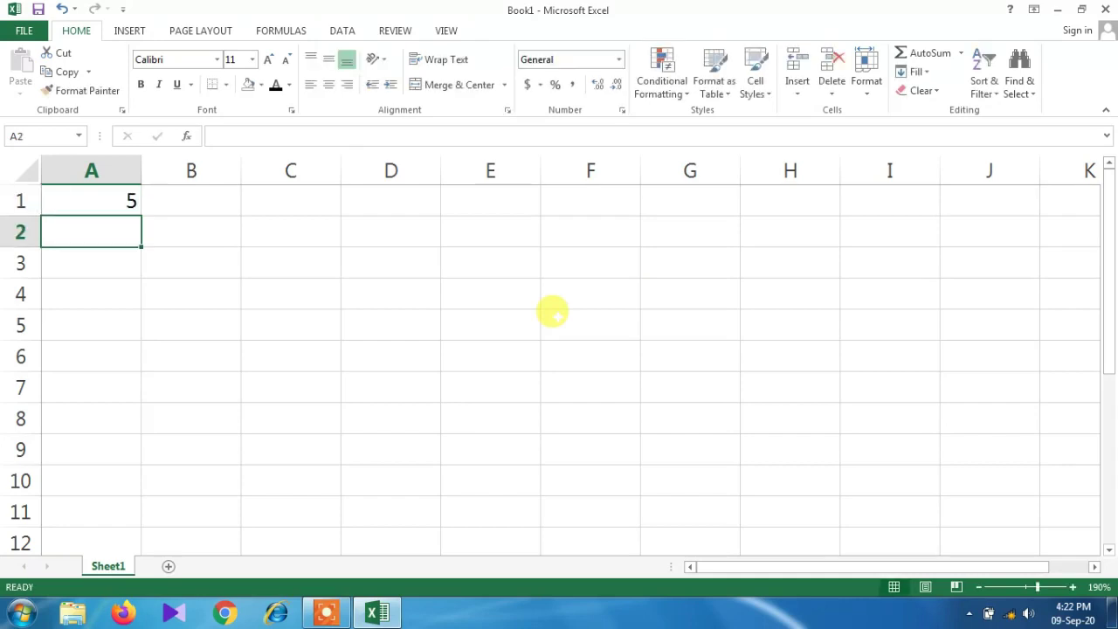
{"action": "type", "text": "8"}
{"action": "key", "text": "Return"}
{"action": "type", "text": "2"}
{"action": "key", "text": "Return"}
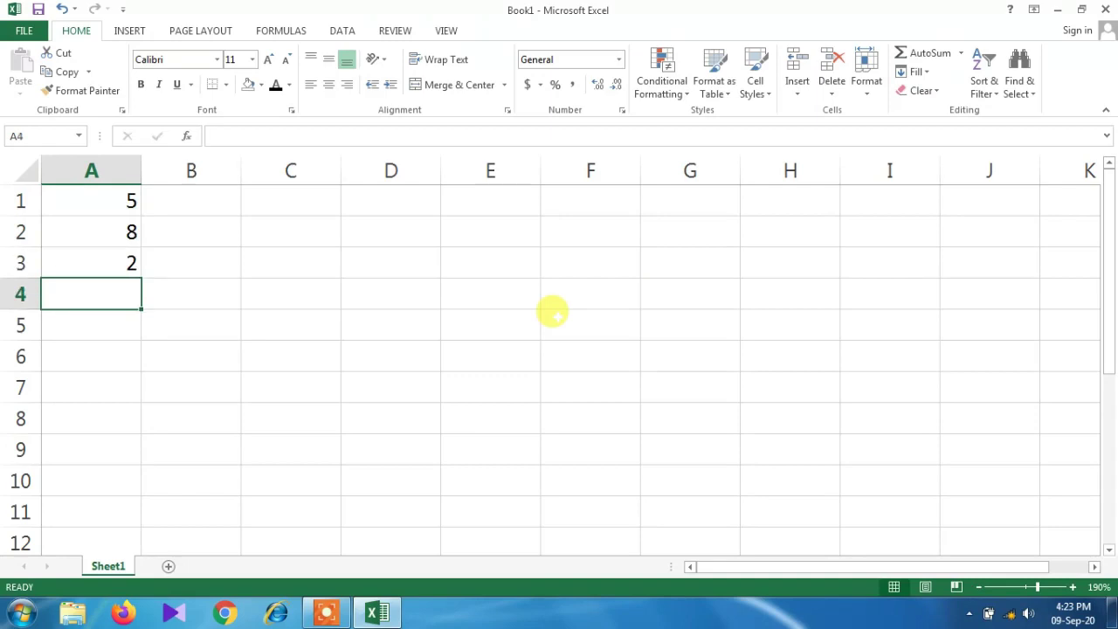
{"action": "type", "text": "3"}
{"action": "key", "text": "Return"}
{"action": "type", "text": "4"}
{"action": "key", "text": "Return"}
Enter 9, 10, 5, 0 and 6 into A6:A10 and select the ten numbers
{"action": "type", "text": "9"}
{"action": "key", "text": "Return"}
{"action": "type", "text": "10"}
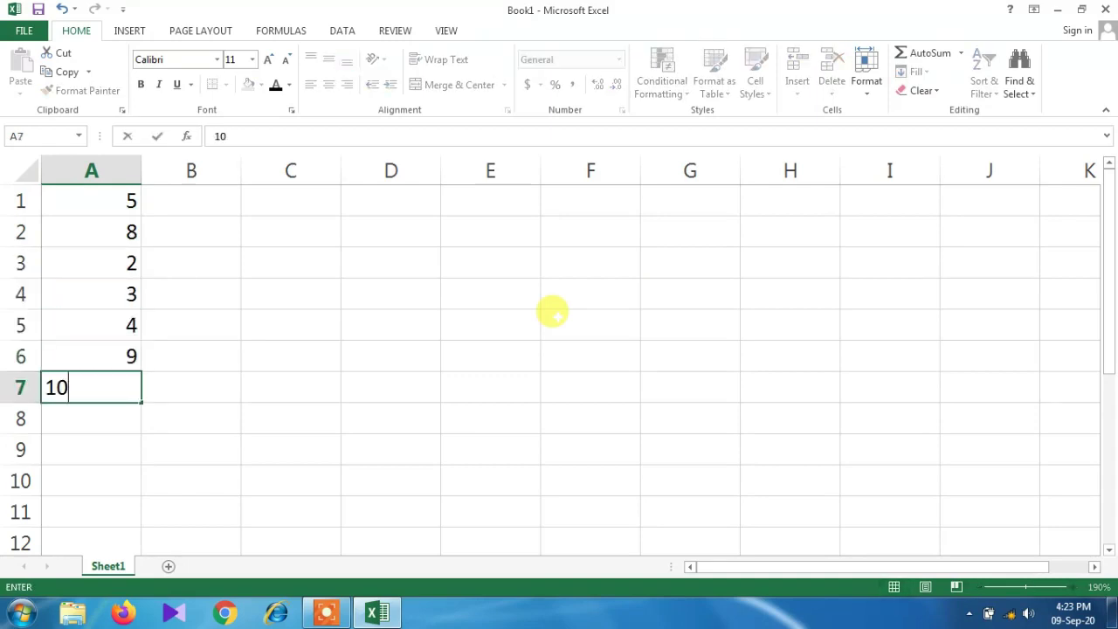
{"action": "key", "text": "Return"}
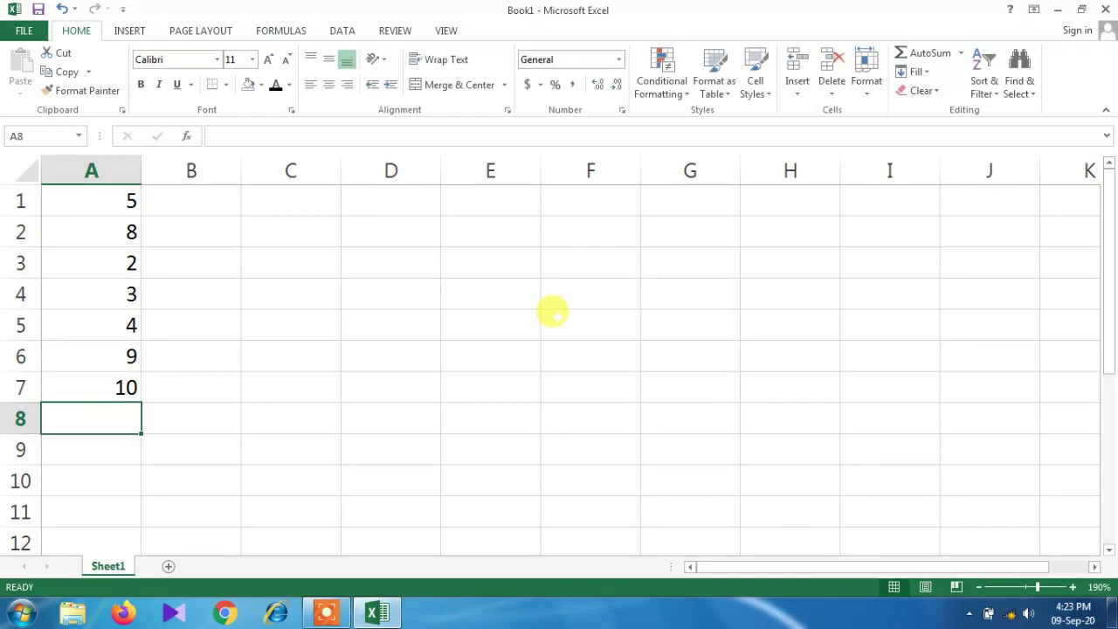
{"action": "type", "text": "5"}
{"action": "key", "text": "Return"}
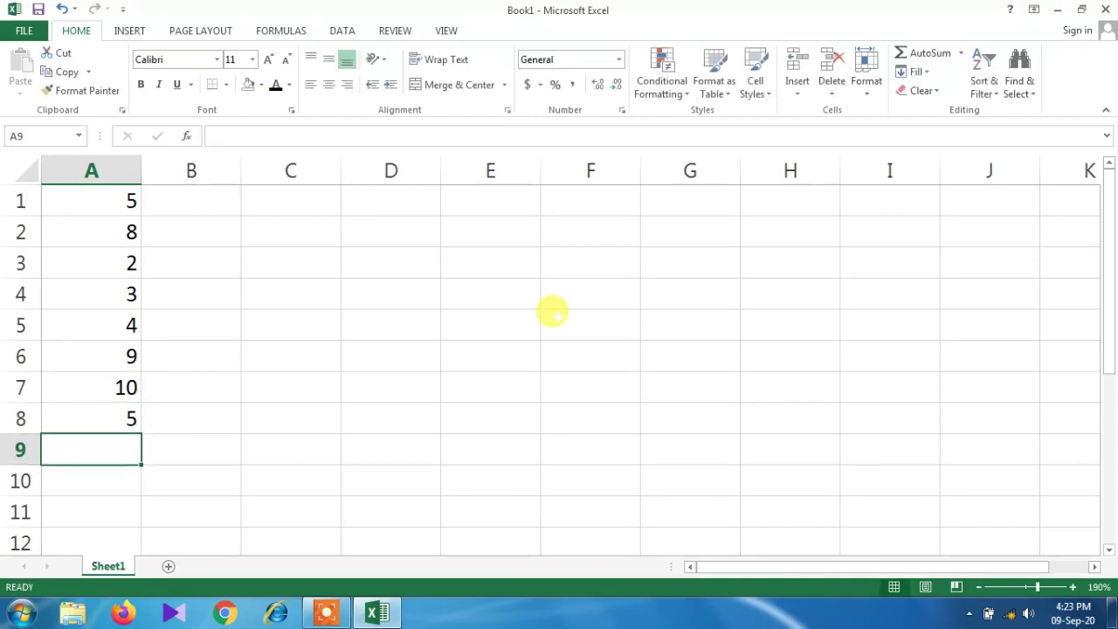
{"action": "type", "text": "0"}
{"action": "key", "text": "Return"}
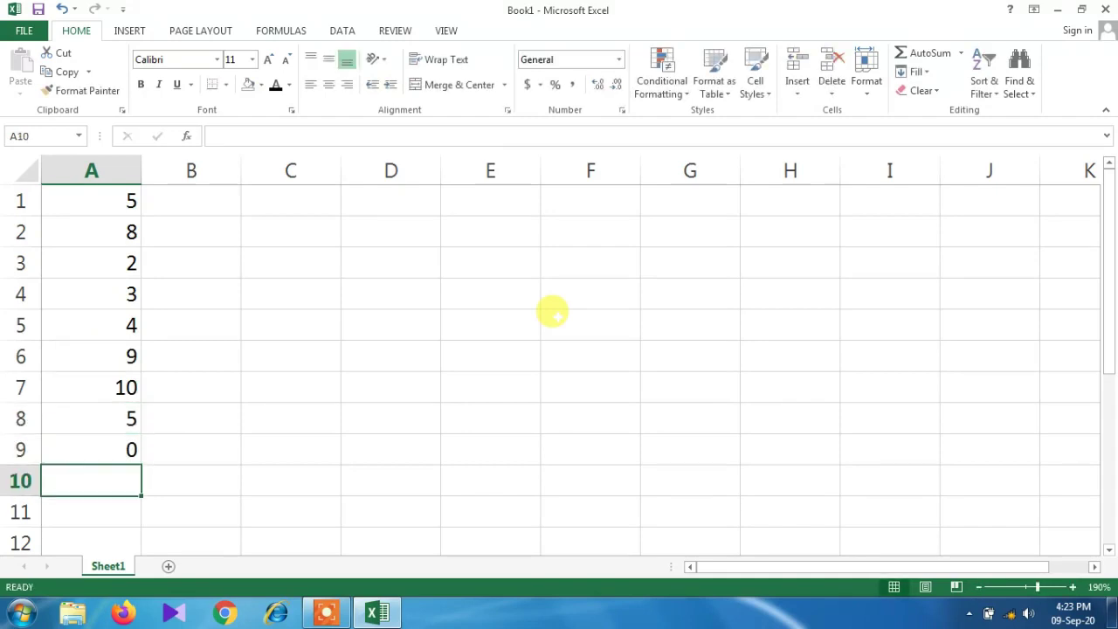
{"action": "type", "text": "6"}
{"action": "key", "text": "Return"}
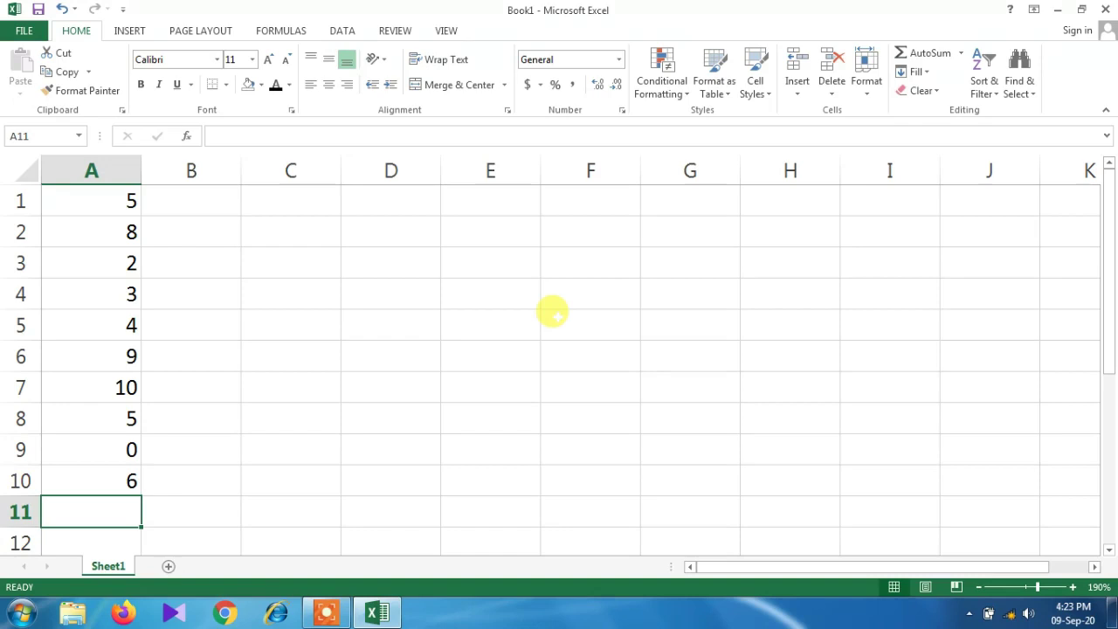
{"action": "left_click_drag", "start_coordinate": [81, 198], "coordinate": [90, 481]}
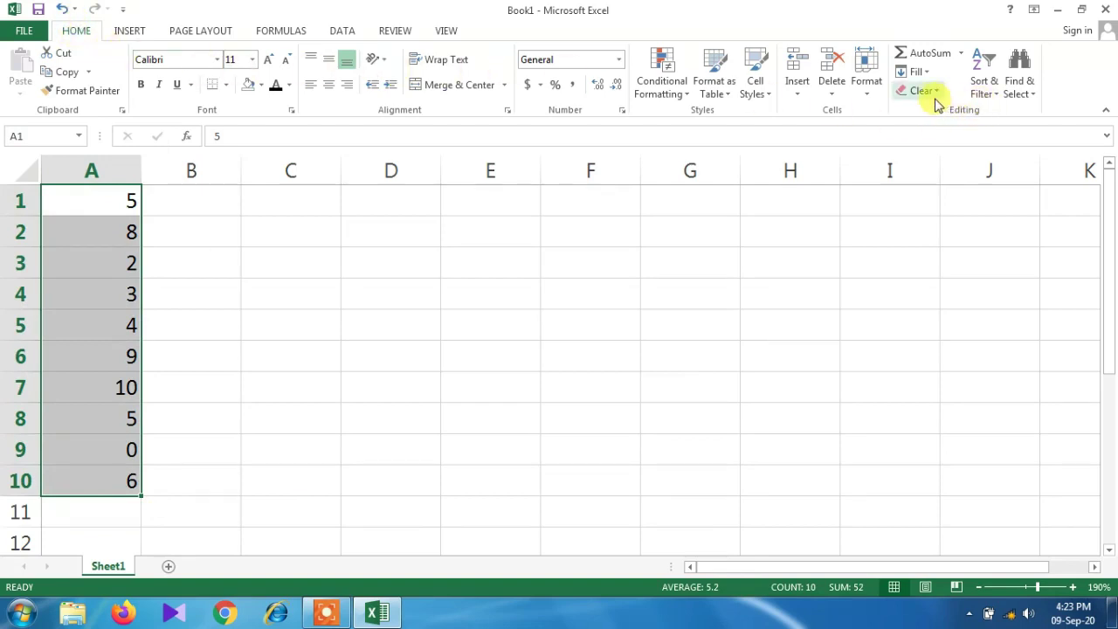
Sort A1:A10 smallest to largest, giving 0 through 10 below the 5 in A1
{"action": "left_click", "coordinate": [988, 92]}
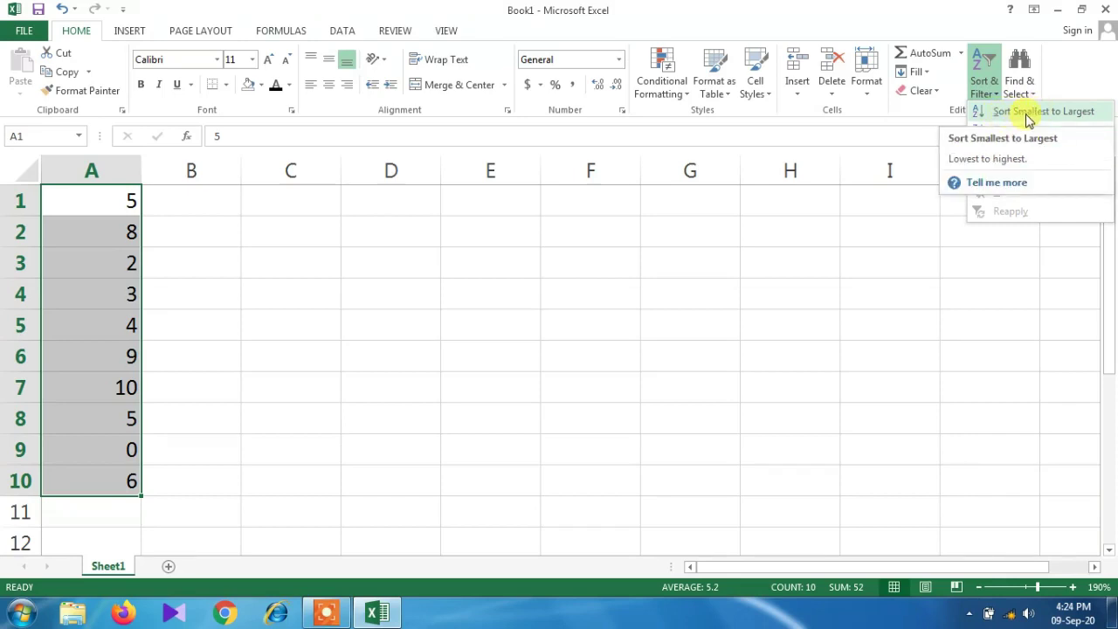
{"action": "left_click", "coordinate": [1028, 116]}
{"action": "left_click", "coordinate": [352, 419]}
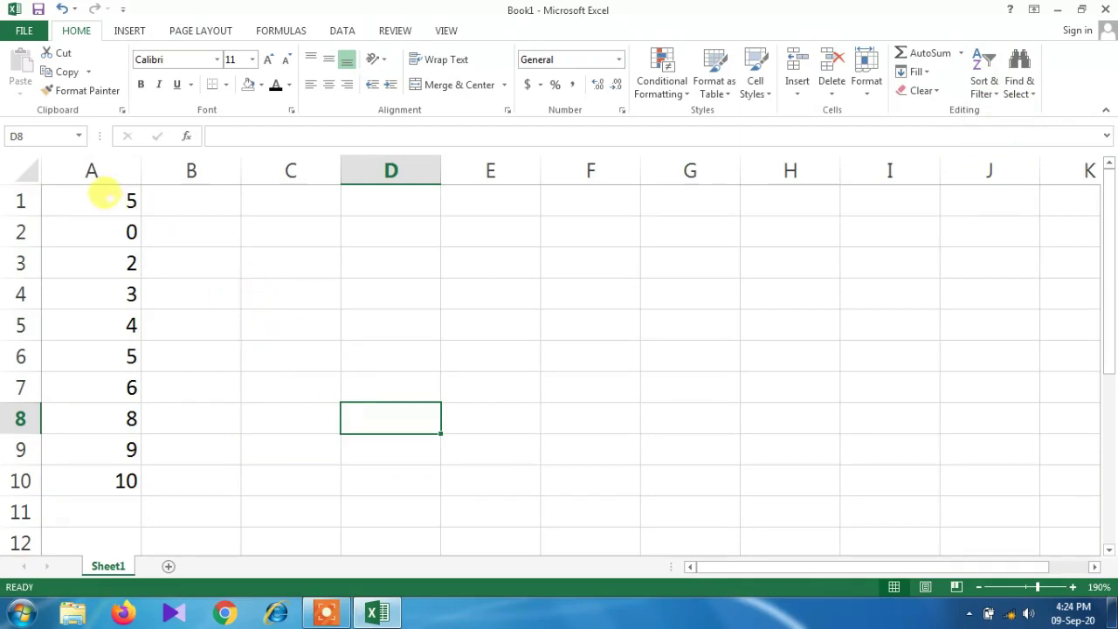
Insert a blank row above the numbers and type the header 'Number' in A1
{"action": "left_click", "coordinate": [105, 198]}
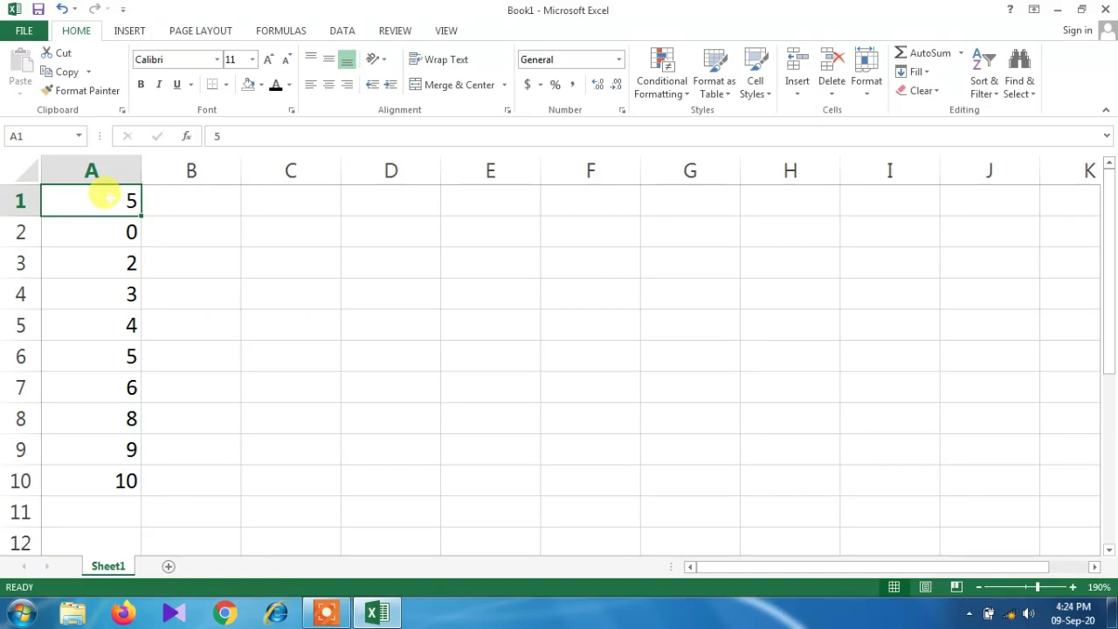
{"action": "right_click", "coordinate": [16, 200]}
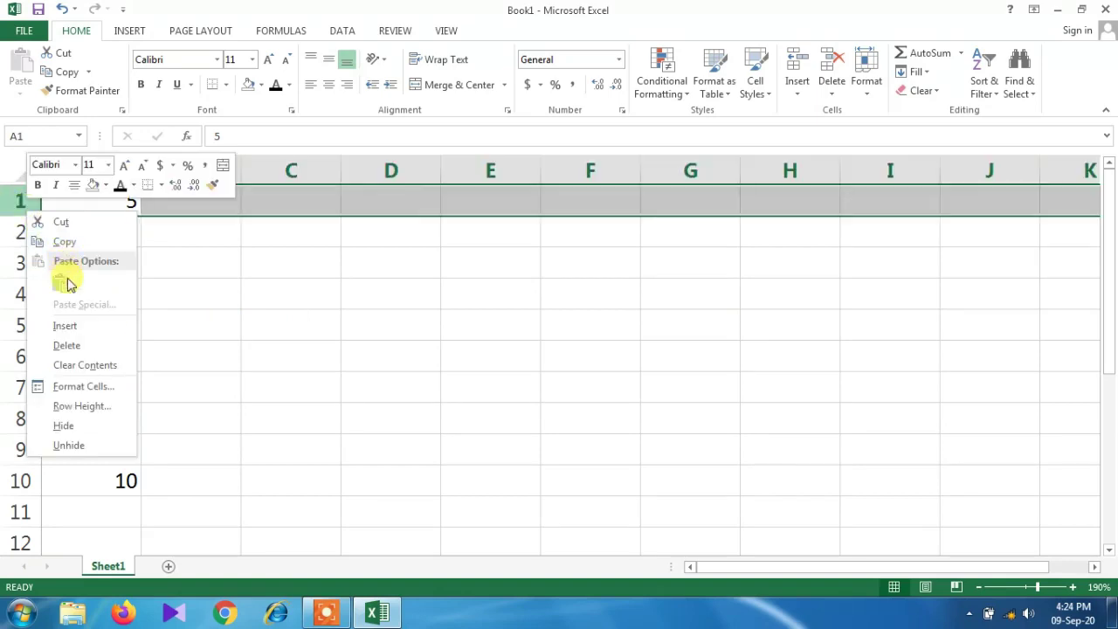
{"action": "left_click", "coordinate": [65, 325]}
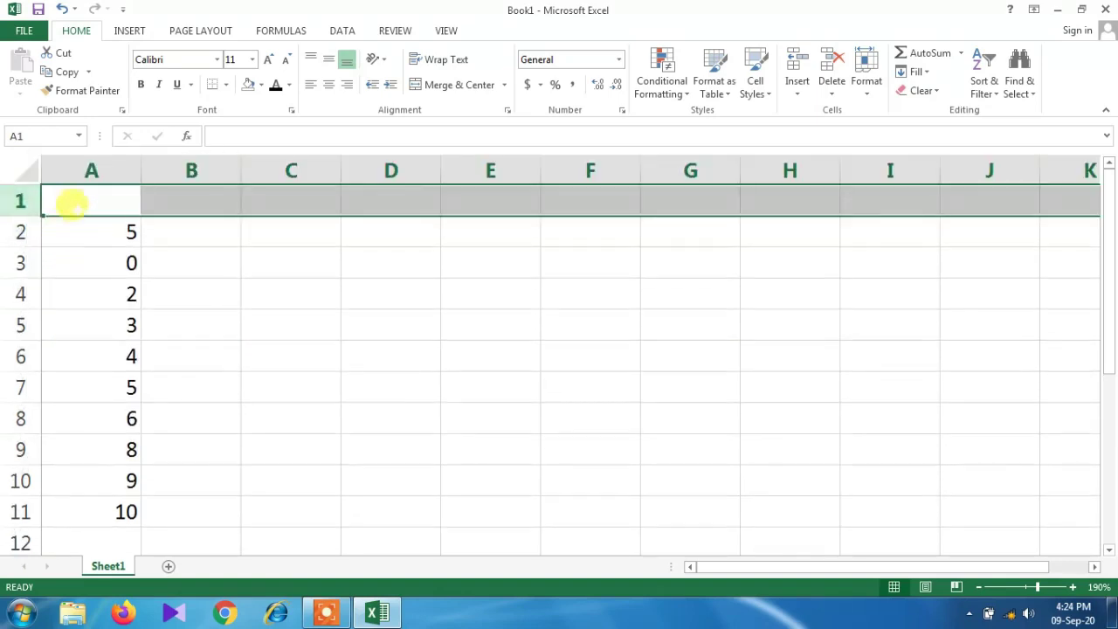
{"action": "left_click", "coordinate": [73, 202]}
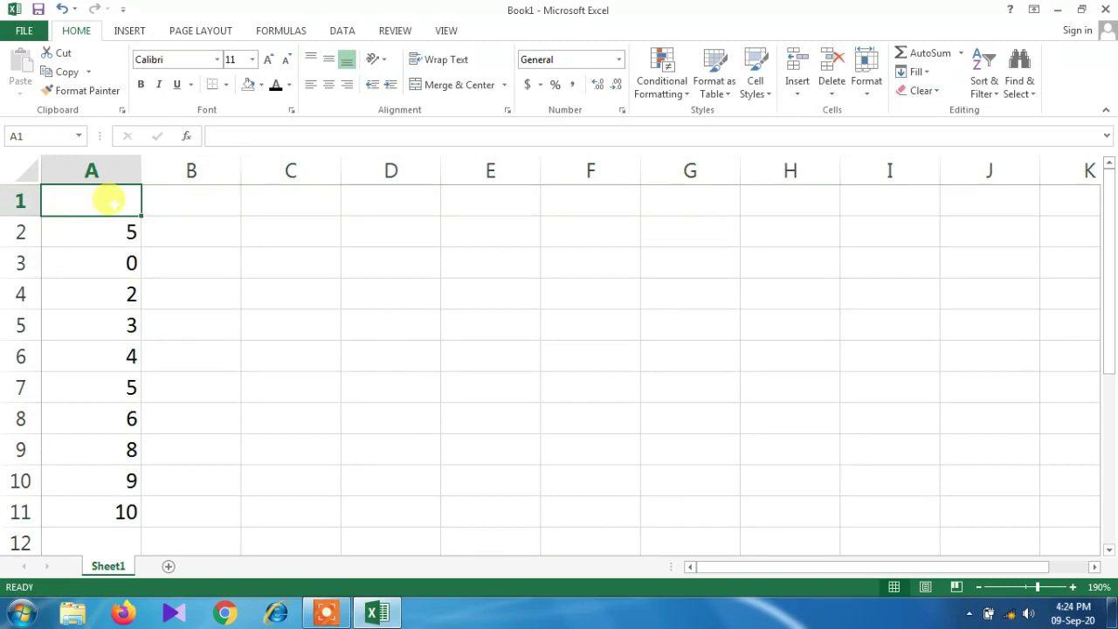
{"action": "type", "text": "Number"}
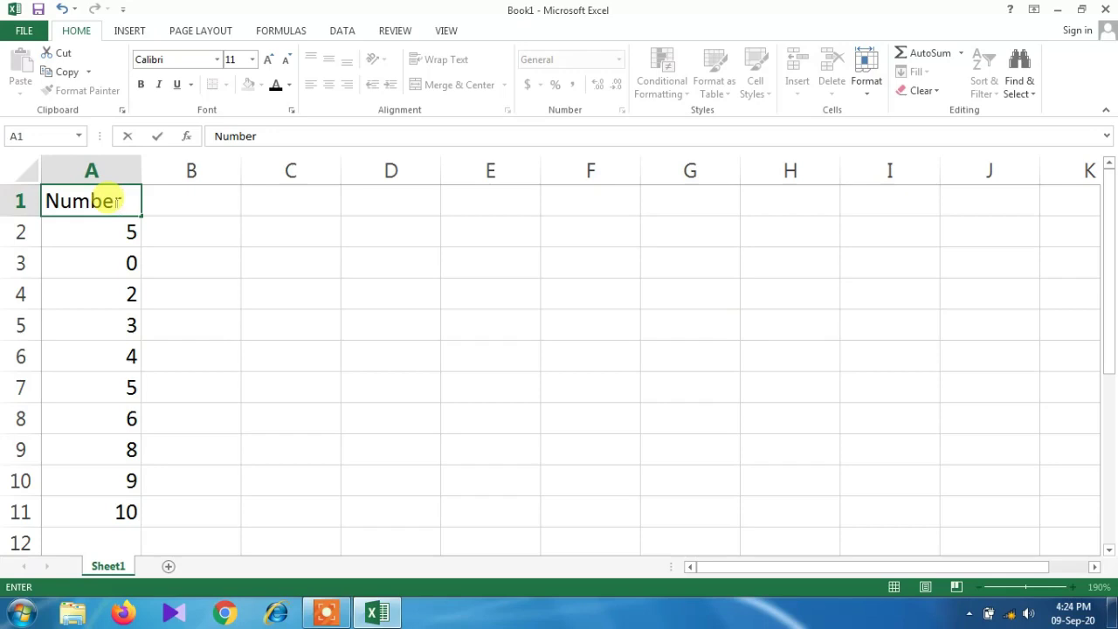
Sort the Number column, header included, smallest to largest
{"action": "left_click", "coordinate": [315, 310]}
{"action": "left_click_drag", "start_coordinate": [315, 310], "coordinate": [314, 325]}
{"action": "mouse_move", "coordinate": [93, 201]}
{"action": "left_mouse_down"}
{"action": "mouse_move", "coordinate": [130, 367]}
{"action": "mouse_move", "coordinate": [123, 514]}
{"action": "left_mouse_up"}
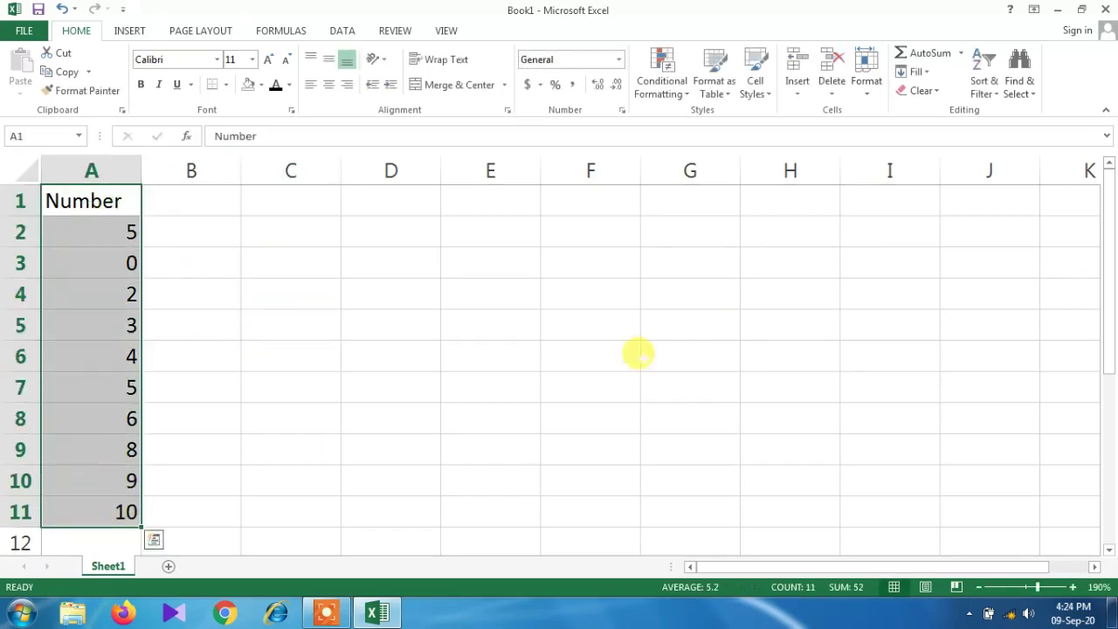
{"action": "left_click", "coordinate": [982, 77]}
{"action": "left_click", "coordinate": [1008, 118]}
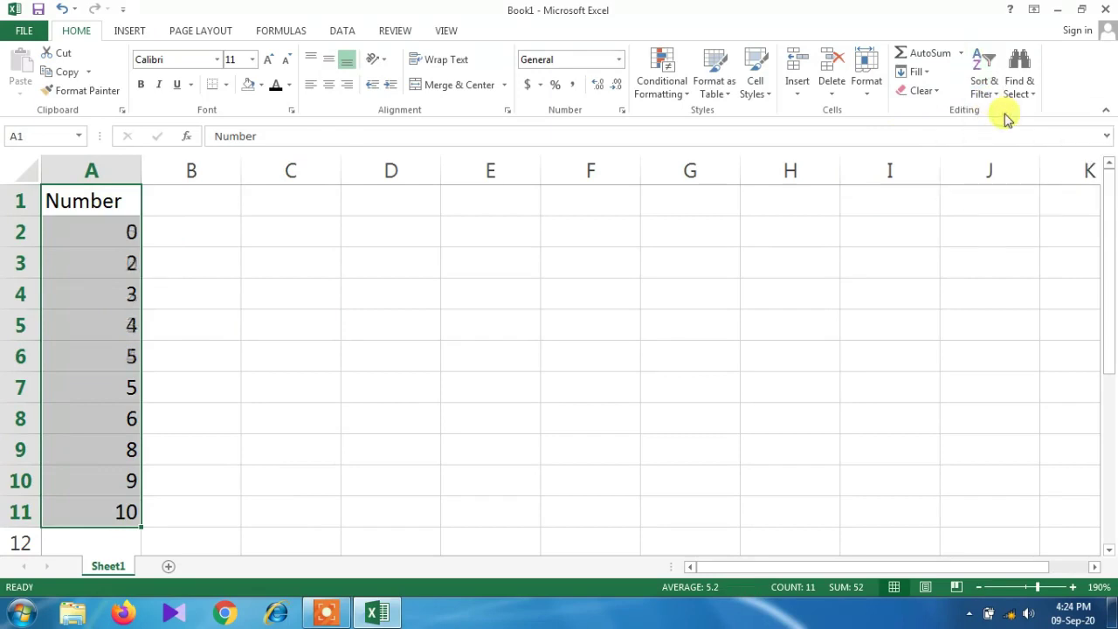
{"action": "left_click", "coordinate": [276, 437]}
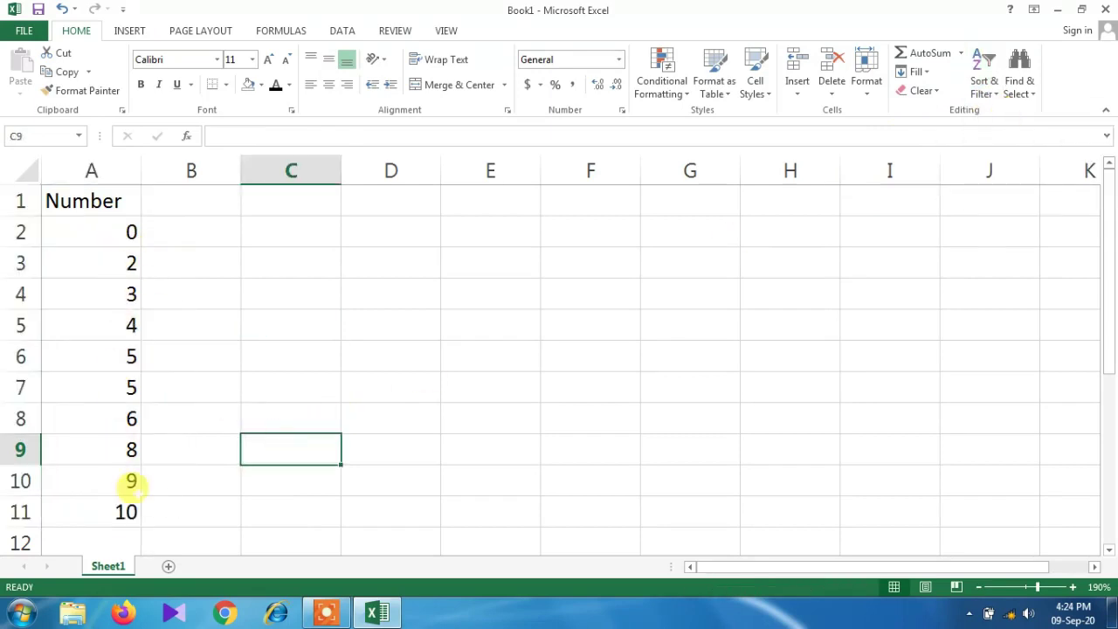
{"action": "left_click", "coordinate": [468, 441]}
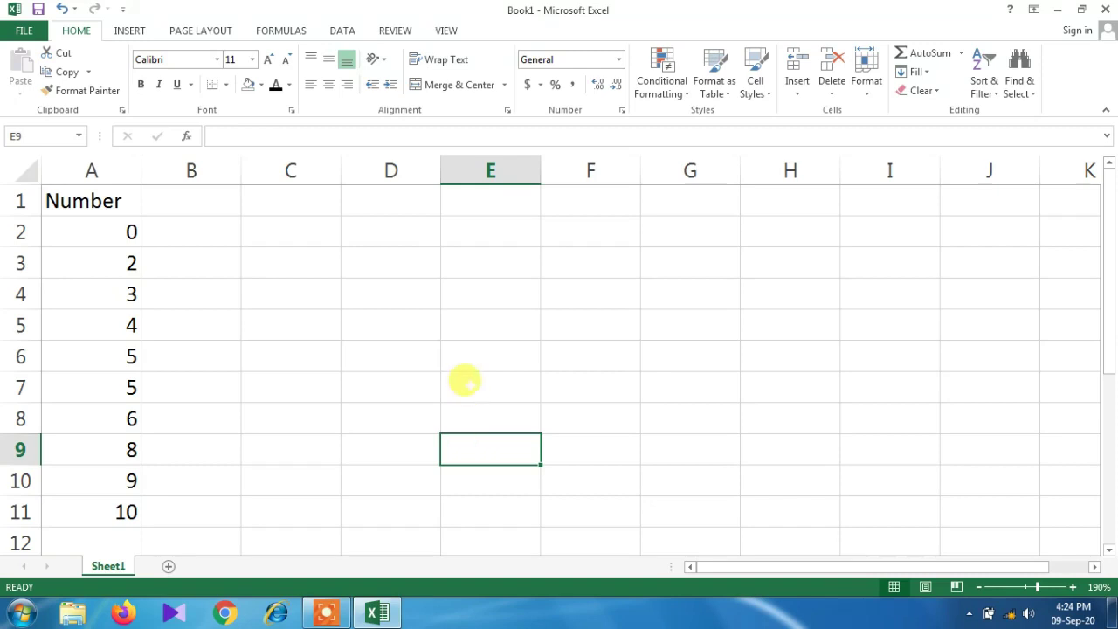
Re-sort the Number column largest to smallest: 10, 9, 8, 6, 5, 5, 4, 3, 2, 0
{"action": "left_click_drag", "start_coordinate": [112, 196], "coordinate": [125, 512]}
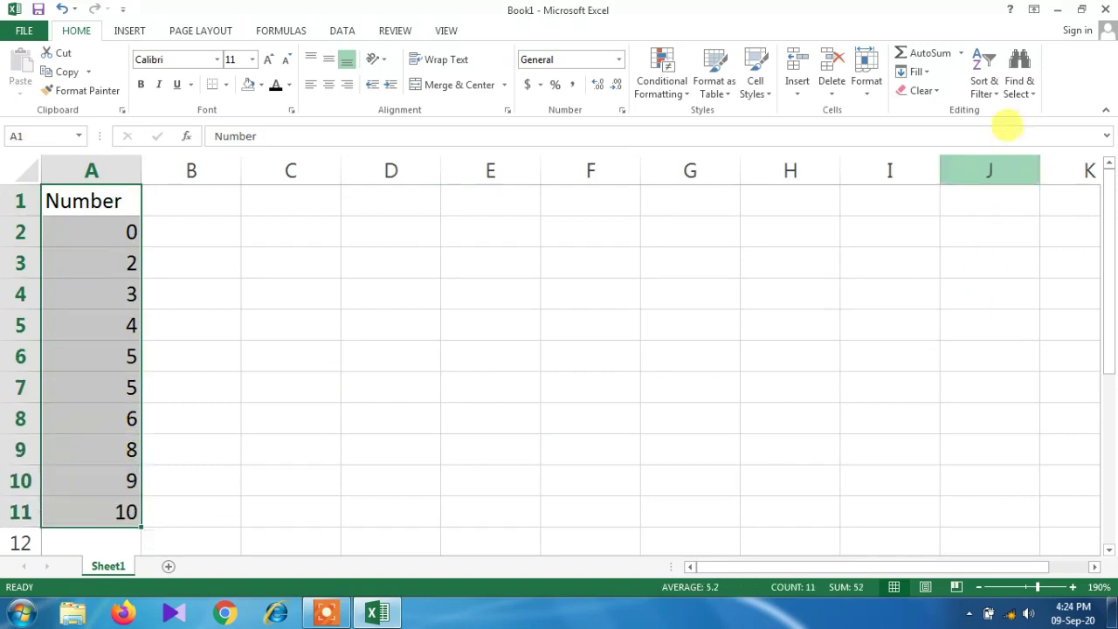
{"action": "left_click", "coordinate": [988, 83]}
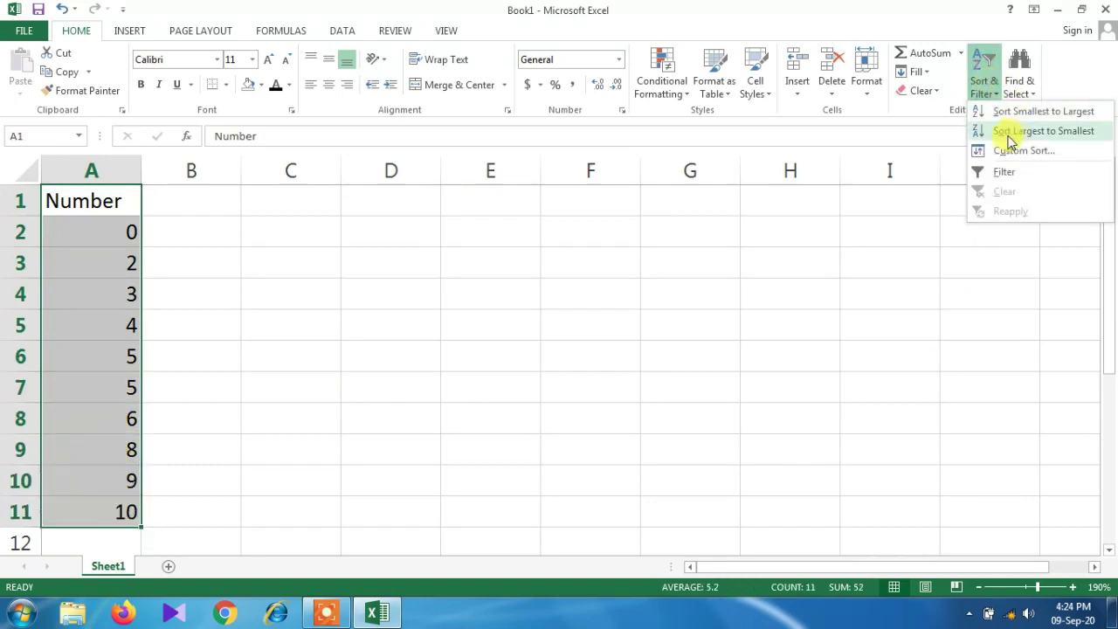
{"action": "left_click", "coordinate": [1052, 132]}
{"action": "left_click", "coordinate": [377, 353]}
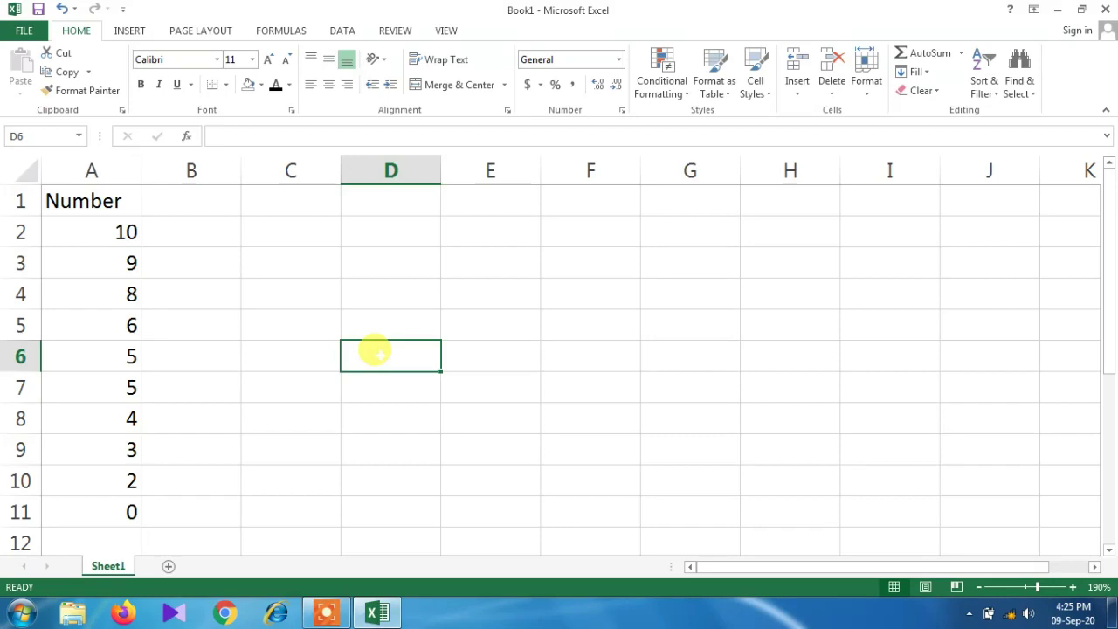
{"action": "mouse_move", "coordinate": [74, 201]}
{"action": "left_mouse_down"}
{"action": "mouse_move", "coordinate": [136, 421]}
{"action": "mouse_move", "coordinate": [131, 509]}
{"action": "left_mouse_up"}
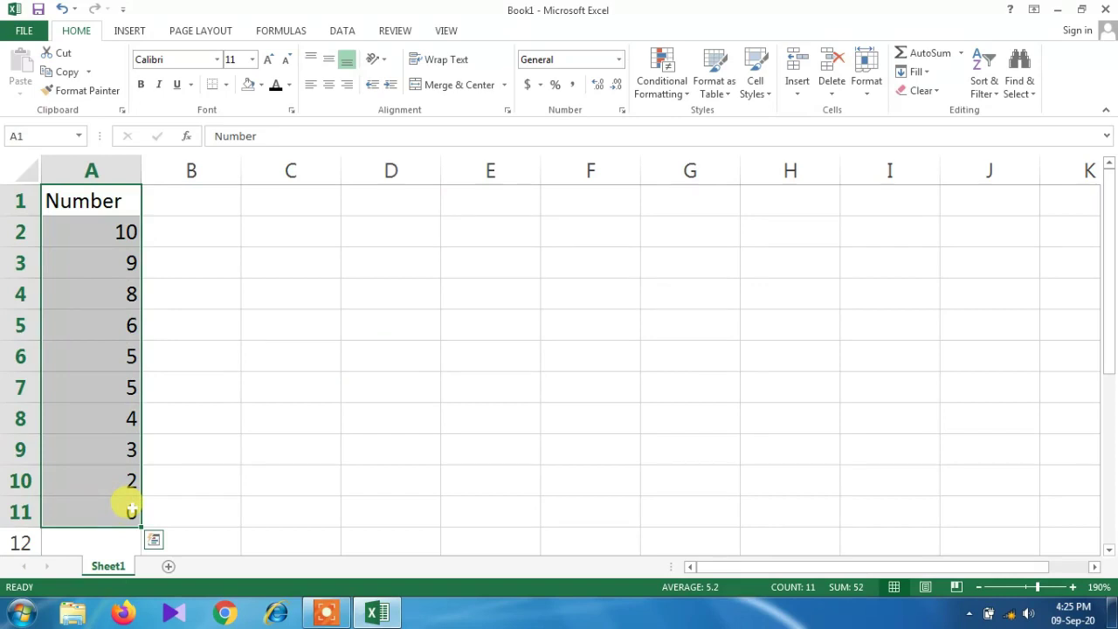
Clear column A and enter headers MARKS and GRADE with marks 80, 95, 74, 20, 51
{"action": "key", "text": "Delete"}
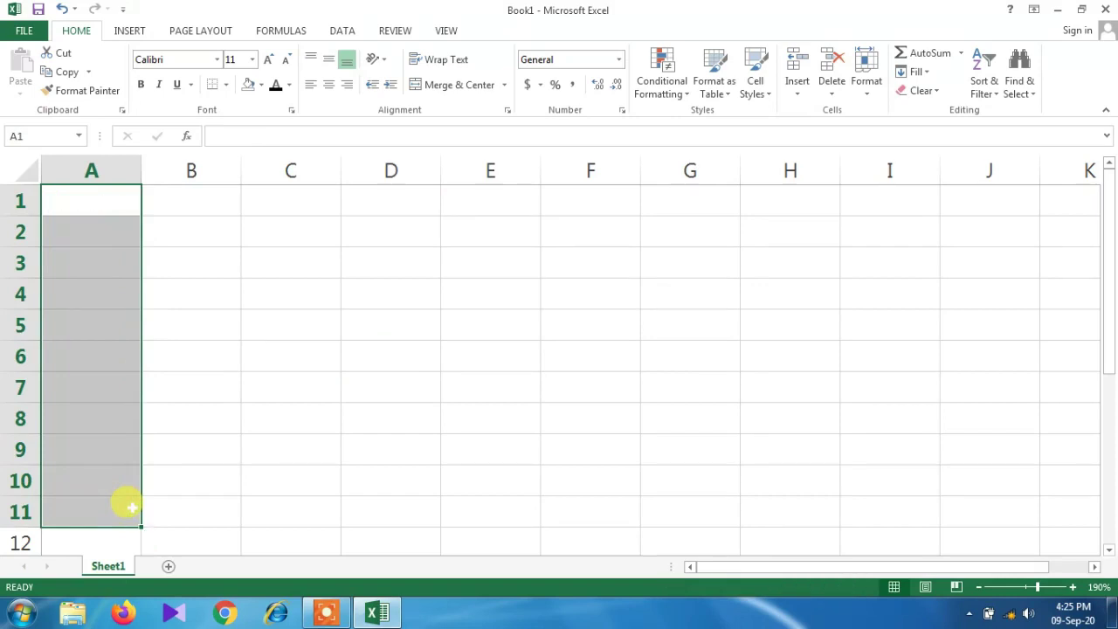
{"action": "left_click", "coordinate": [87, 200]}
{"action": "type", "text": "MARKS"}
{"action": "key", "text": "Tab"}
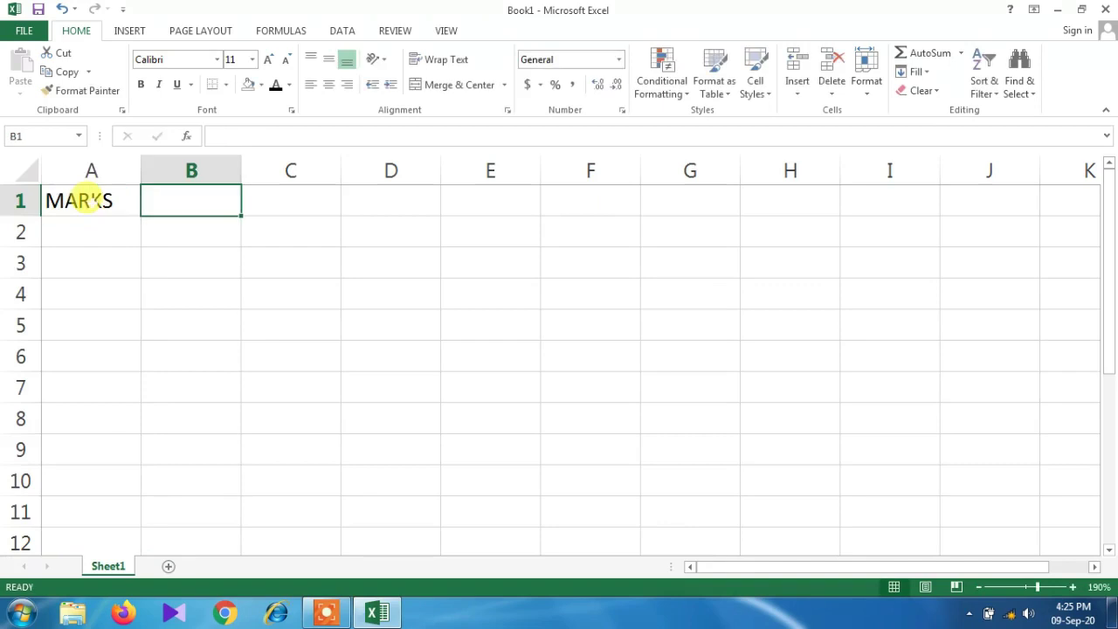
{"action": "type", "text": "GRADE"}
{"action": "key", "text": "Return"}
{"action": "type", "text": "80 95 74 20 51"}
Enter the grades B+, A+, B+, E and C beside those marks
{"action": "left_click", "coordinate": [191, 231]}
{"action": "type", "text": "B+"}
{"action": "key", "text": "Return"}
{"action": "type", "text": "A+"}
{"action": "key", "text": "Return"}
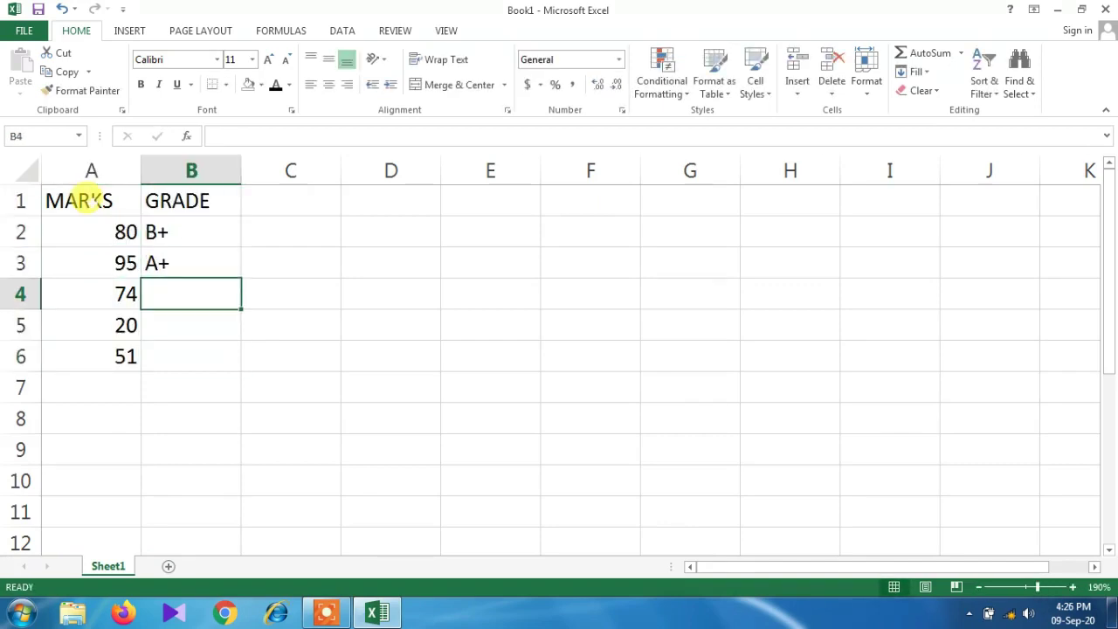
{"action": "type", "text": "B+"}
{"action": "key", "text": "Return"}
{"action": "type", "text": "E"}
{"action": "key", "text": "Return"}
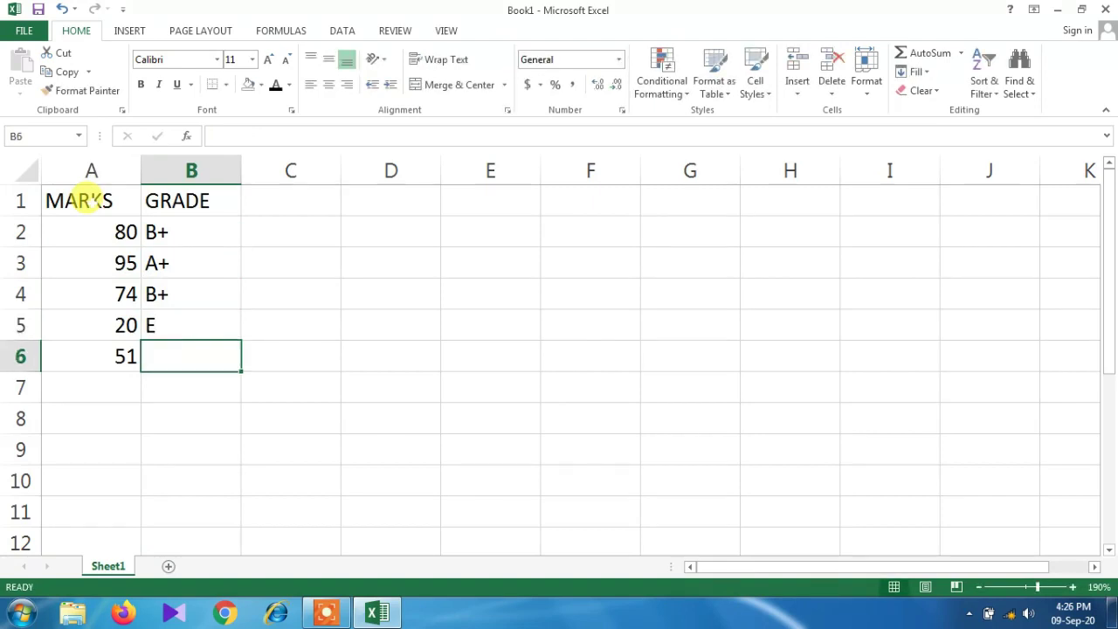
{"action": "type", "text": "C"}
{"action": "key", "text": "Return"}
Add the rows 82 B+ and 93 A+, then select the header cells A1:B1
{"action": "key", "text": "Left"}
{"action": "type", "text": "82"}
{"action": "key", "text": "Return"}
{"action": "key", "text": "Up"}
{"action": "key", "text": "Right"}
{"action": "type", "text": "B+"}
{"action": "key", "text": "Return"}
{"action": "key", "text": "Left"}
{"action": "type", "text": "93"}
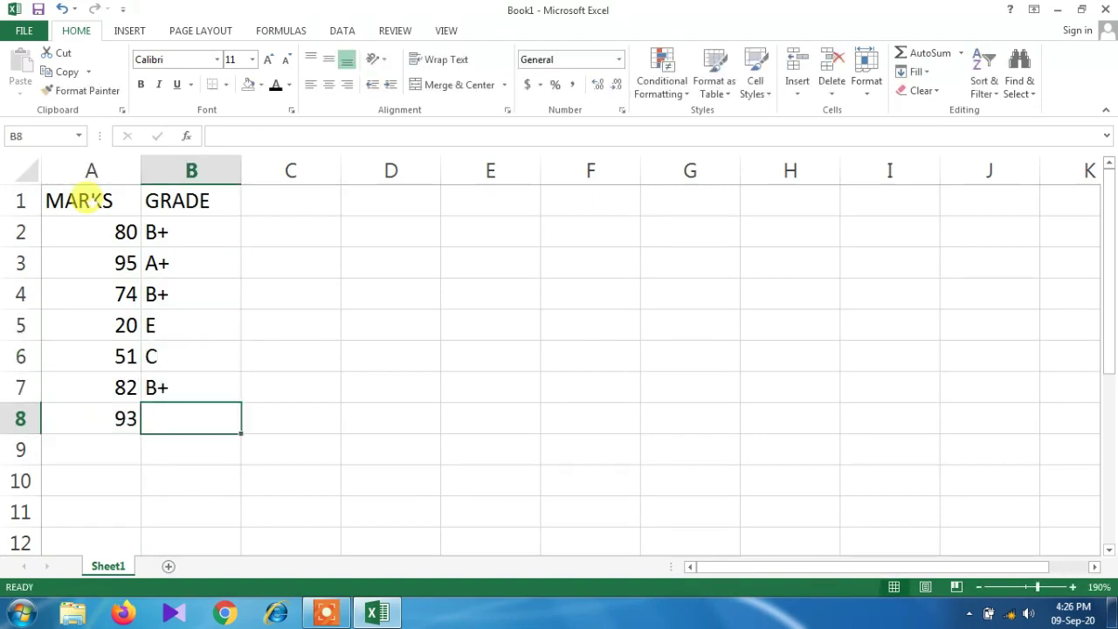
{"action": "type", "text": "A+"}
{"action": "key", "text": "Return"}
{"action": "key", "text": "Left"}
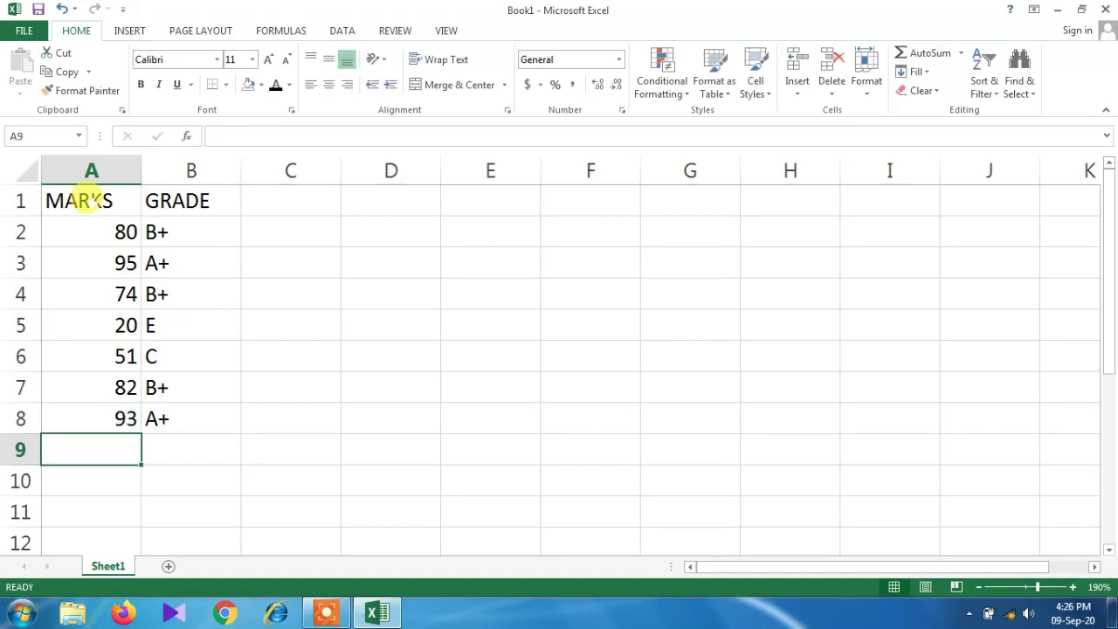
{"action": "left_click", "coordinate": [281, 354]}
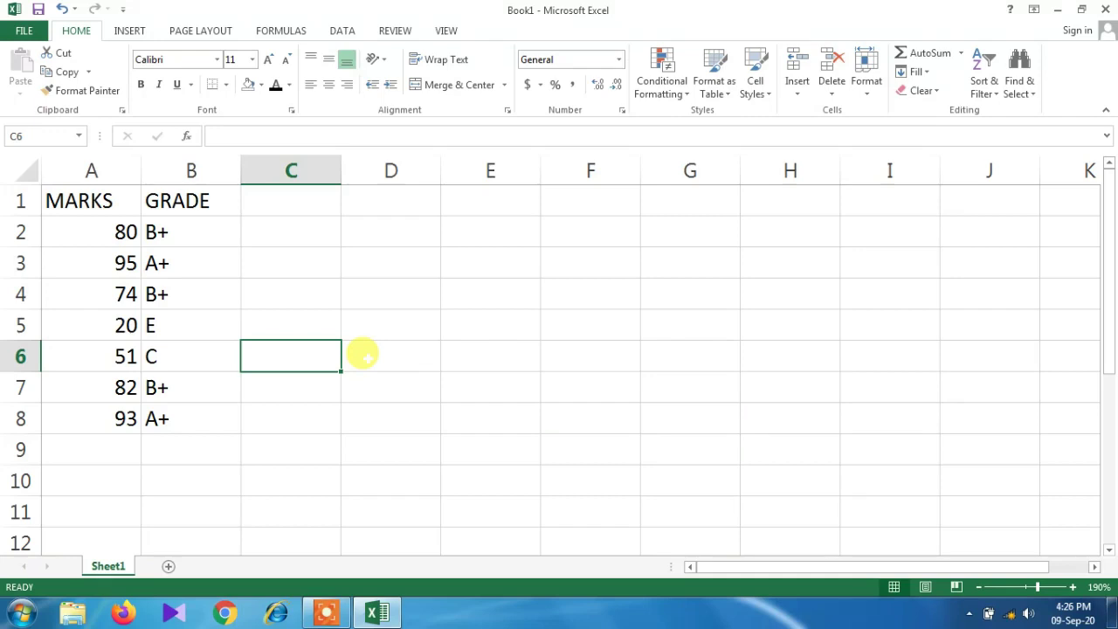
{"action": "left_click_drag", "start_coordinate": [95, 200], "coordinate": [162, 200]}
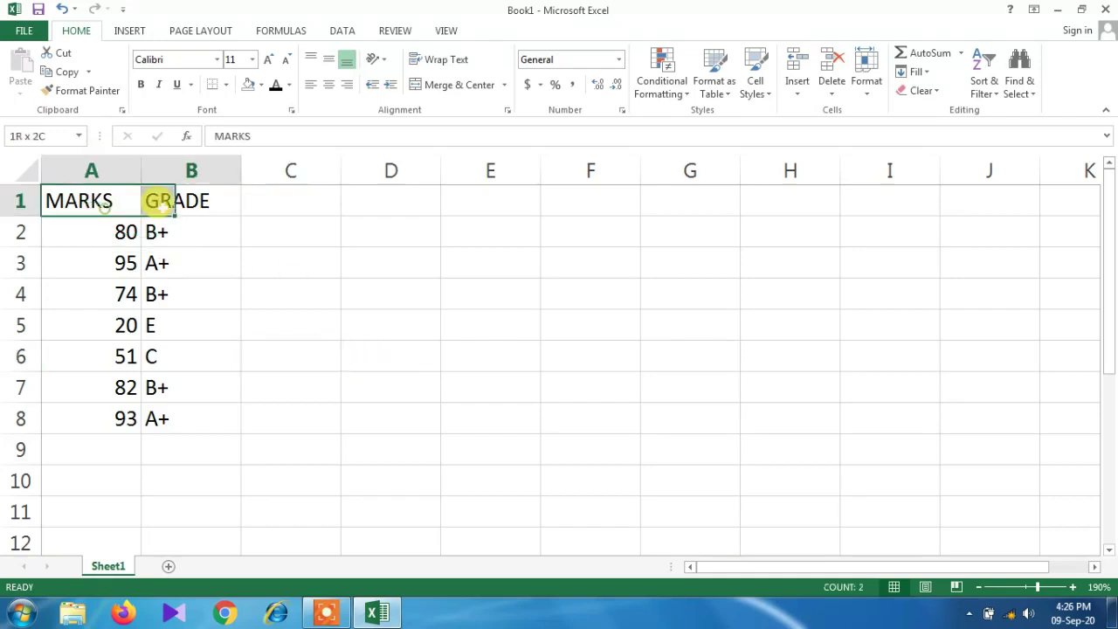
Centre and bold the MARKS and GRADE header cells A1:B1
{"action": "left_click", "coordinate": [328, 84]}
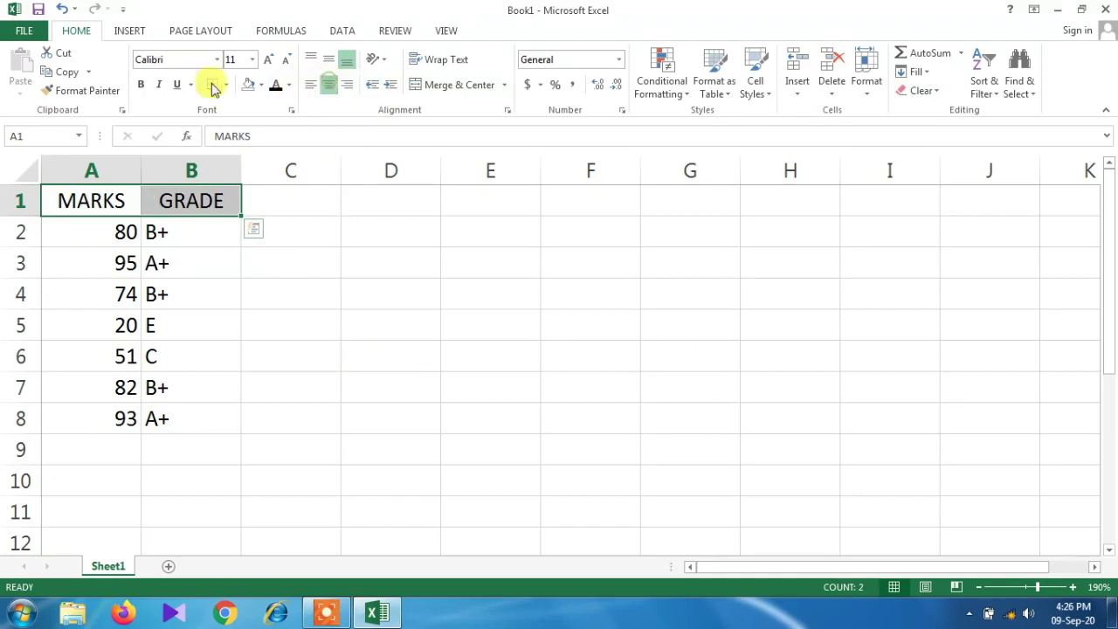
{"action": "left_click", "coordinate": [142, 84]}
{"action": "left_click", "coordinate": [325, 381]}
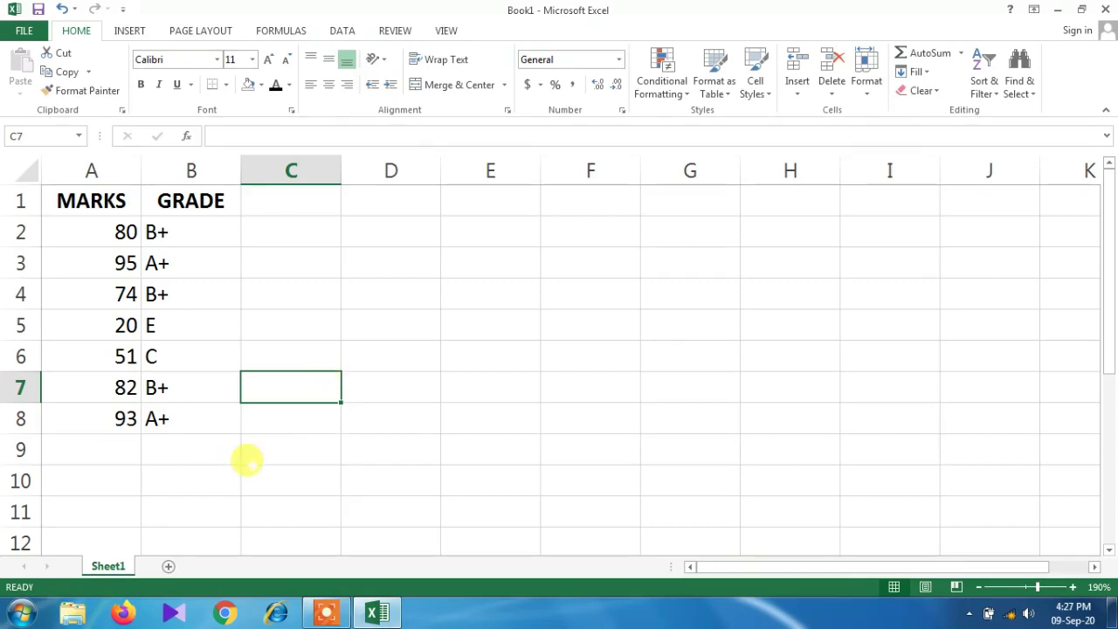
{"action": "left_click", "coordinate": [181, 197]}
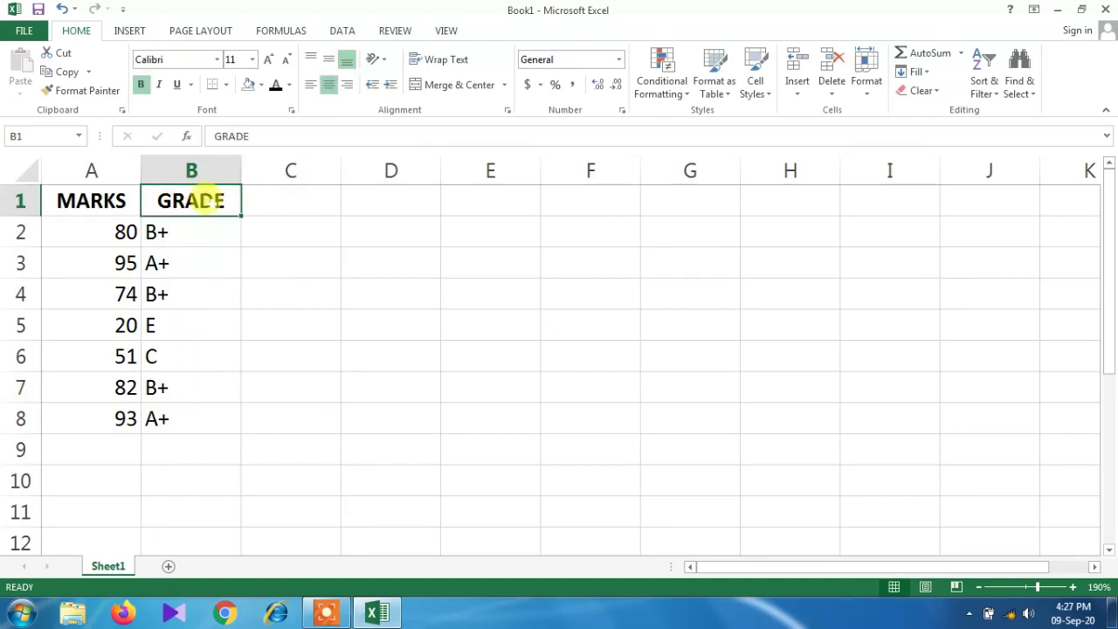
Apply AutoFilter to the MARKS and GRADE headers, checking the MARKS dropdown without changes
{"action": "left_click", "coordinate": [992, 94]}
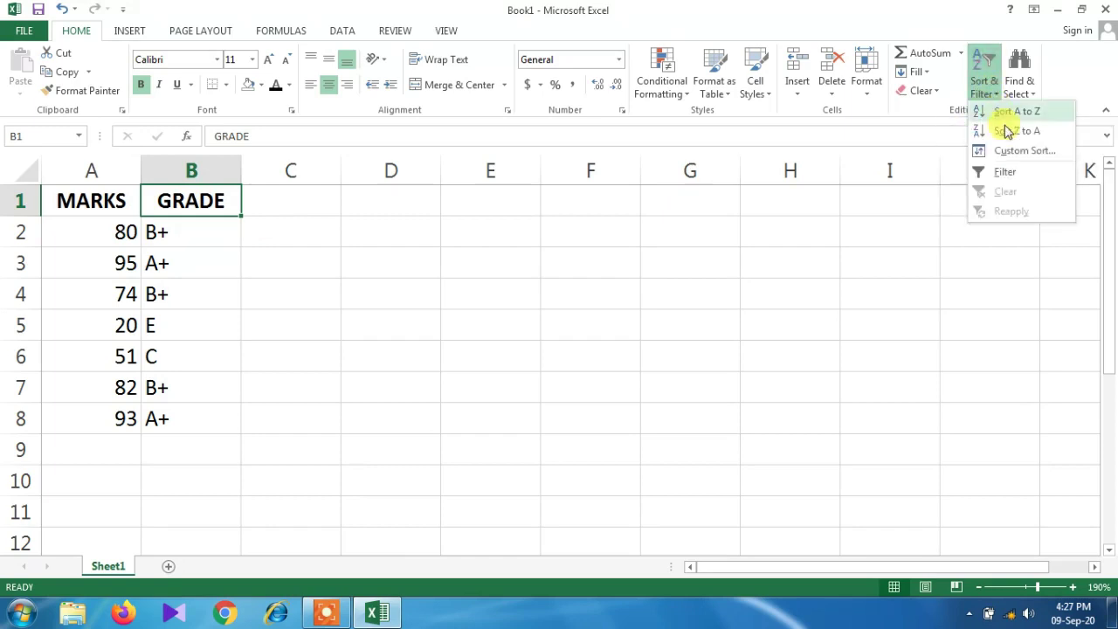
{"action": "left_click", "coordinate": [1019, 178]}
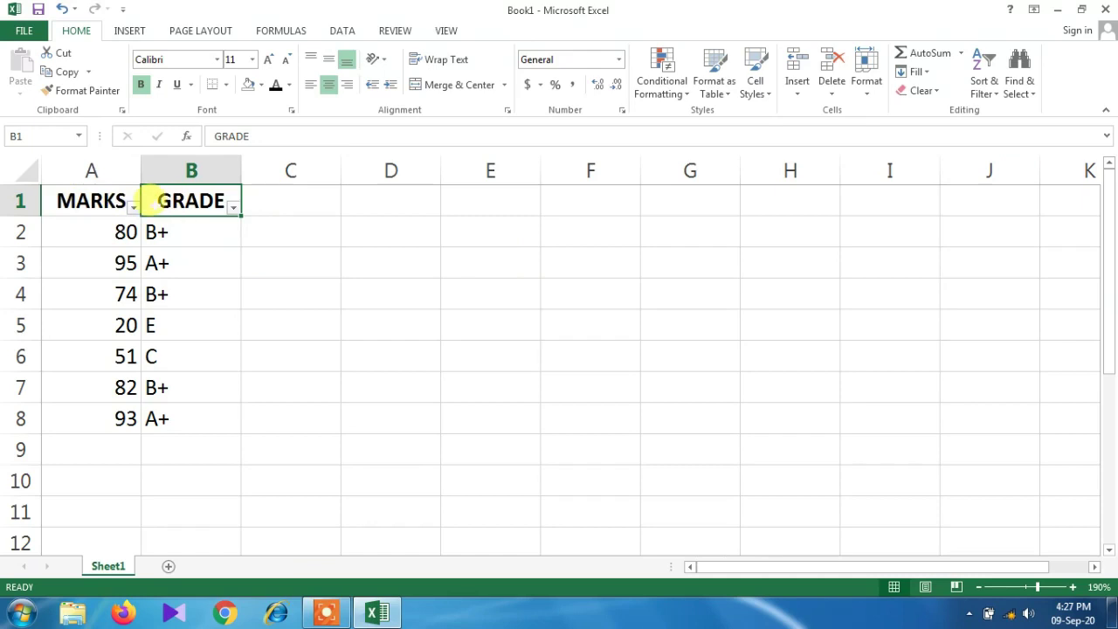
{"action": "left_click", "coordinate": [133, 207]}
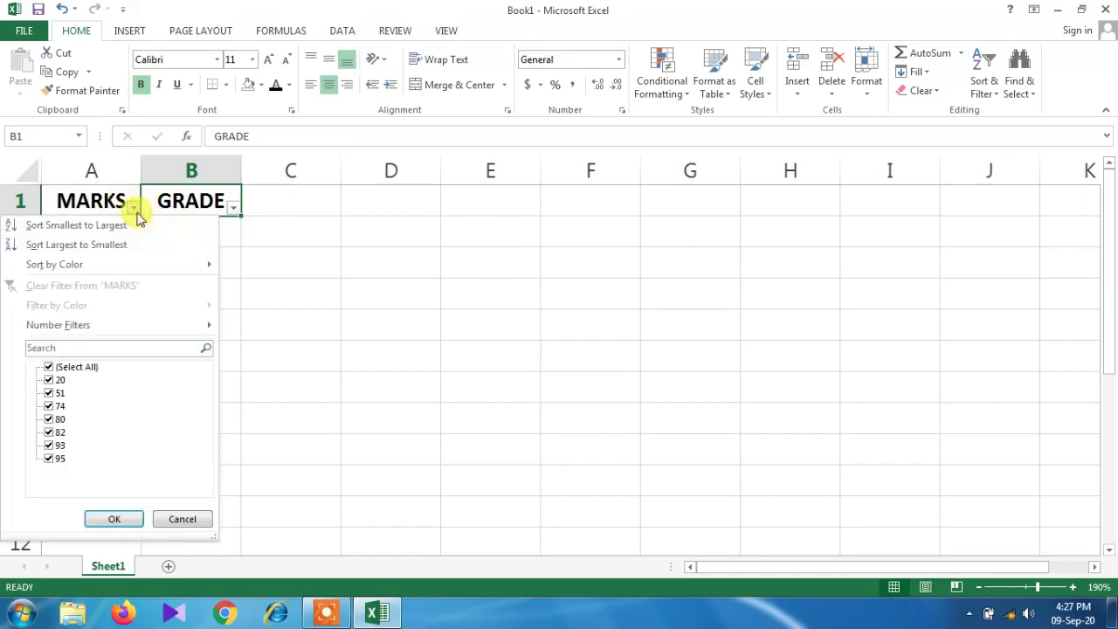
{"action": "key", "text": "Escape"}
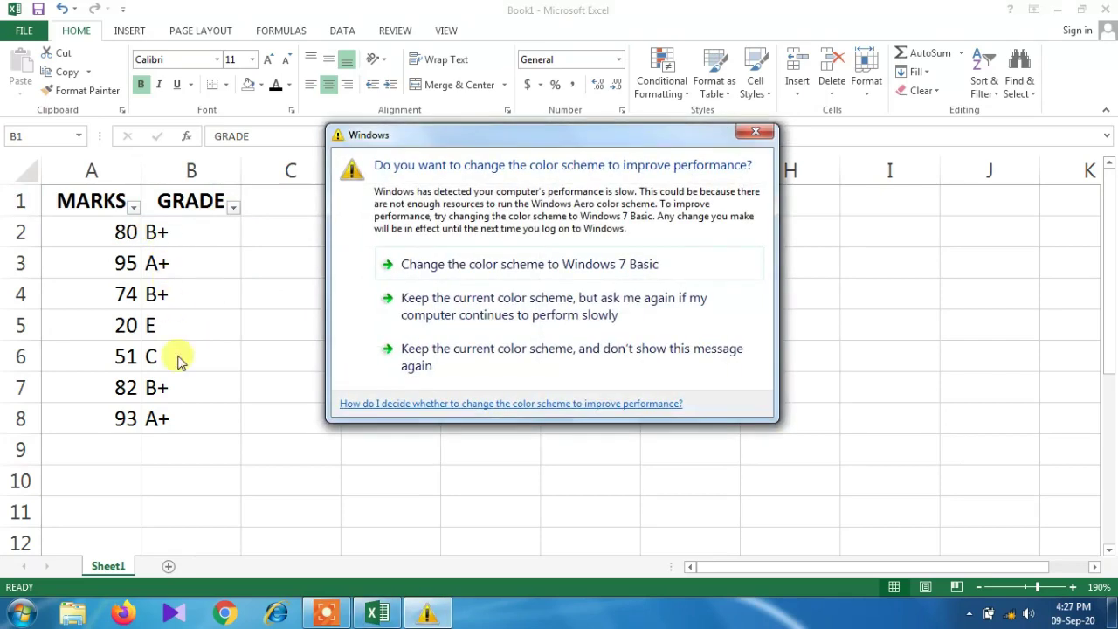
Dismiss the Windows colour warning and filter GRADE to show only A+ rows
{"action": "left_click", "coordinate": [767, 134]}
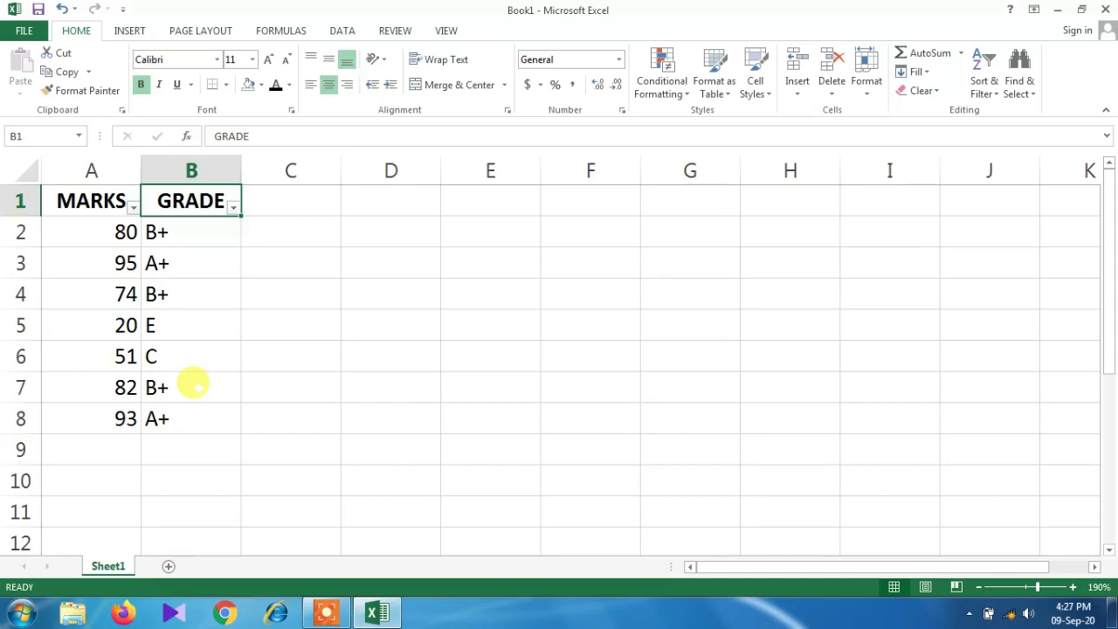
{"action": "left_click", "coordinate": [234, 208]}
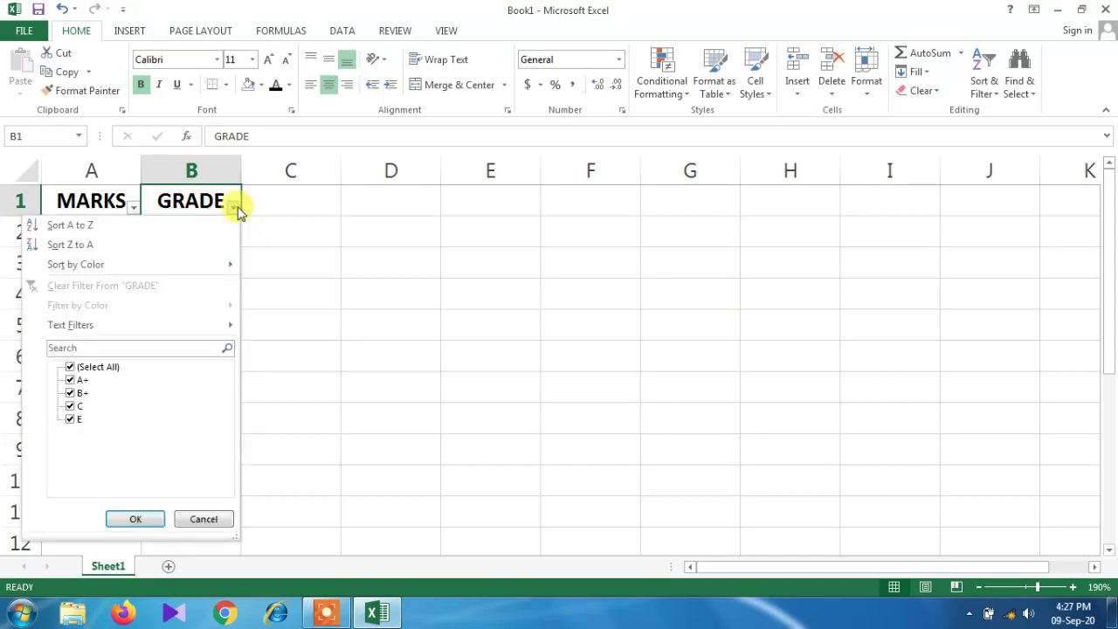
{"action": "left_click", "coordinate": [71, 368]}
{"action": "left_click", "coordinate": [69, 380]}
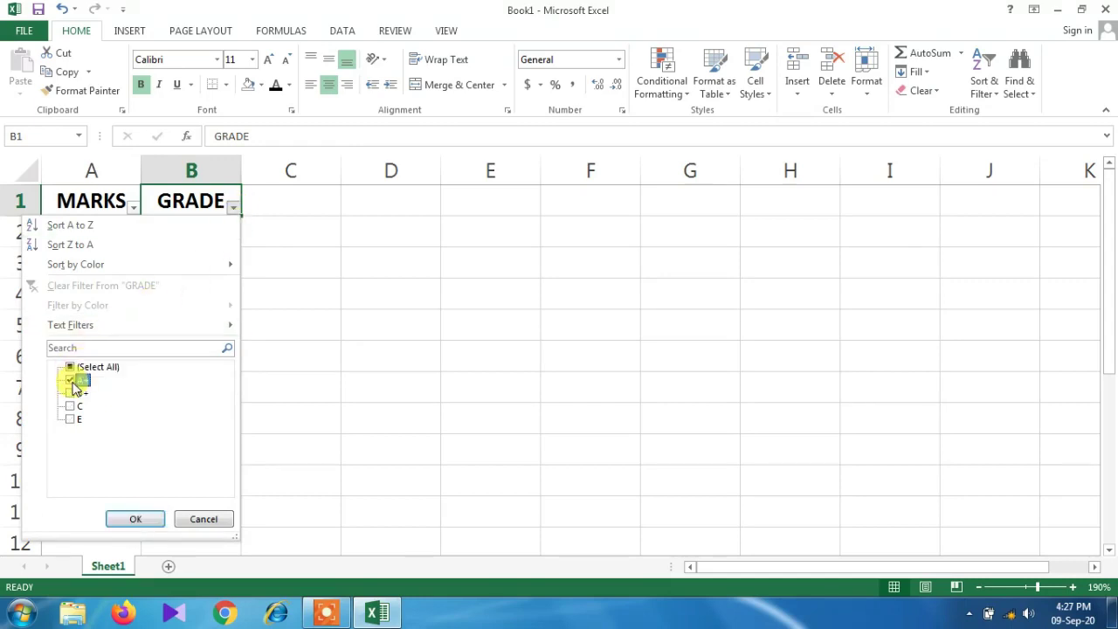
{"action": "left_click", "coordinate": [136, 519]}
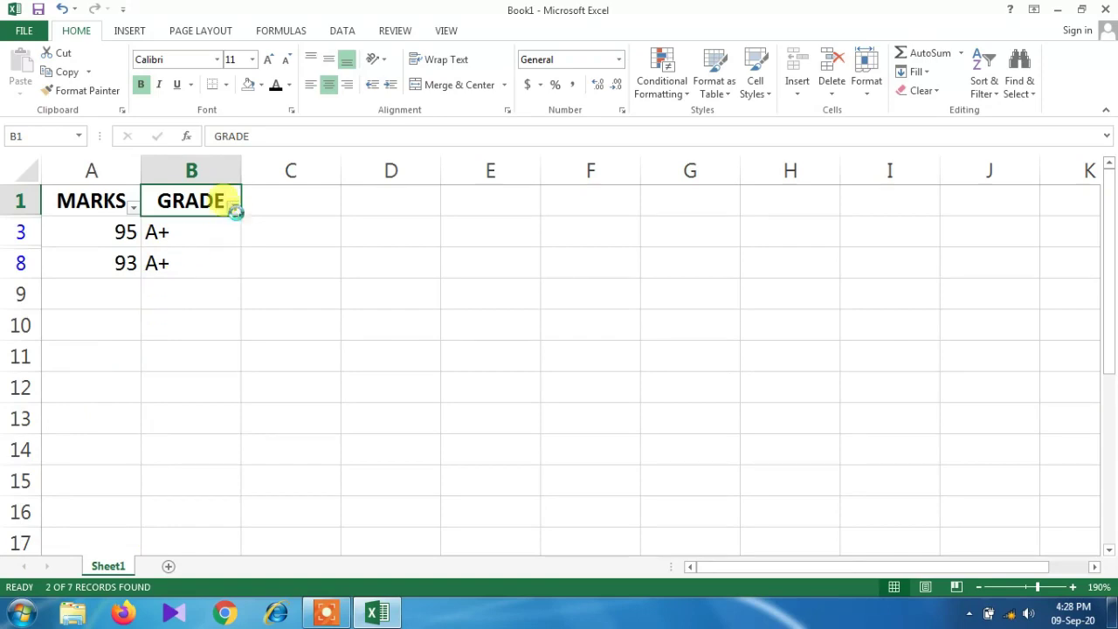
Switch the GRADE filter to B+ only, showing marks 80, 74 and 82
{"action": "left_click", "coordinate": [234, 207]}
{"action": "left_click", "coordinate": [70, 380]}
{"action": "left_click", "coordinate": [70, 393]}
{"action": "left_click", "coordinate": [136, 519]}
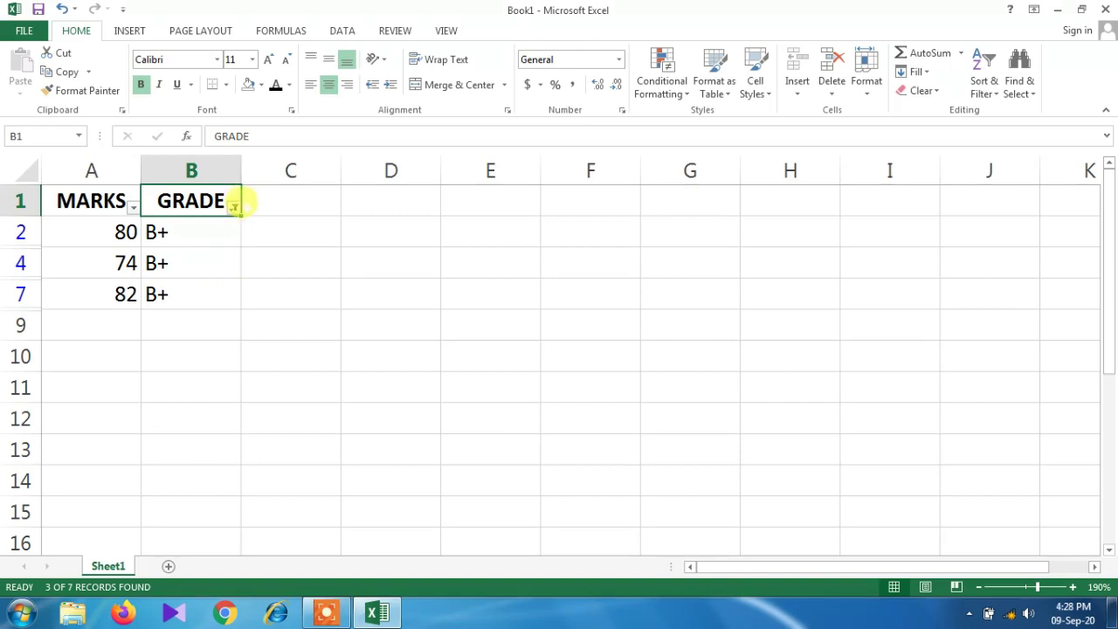
Filter GRADE to show both A+ and B+ rows, then undo with Ctrl+Z
{"action": "left_click", "coordinate": [234, 203]}
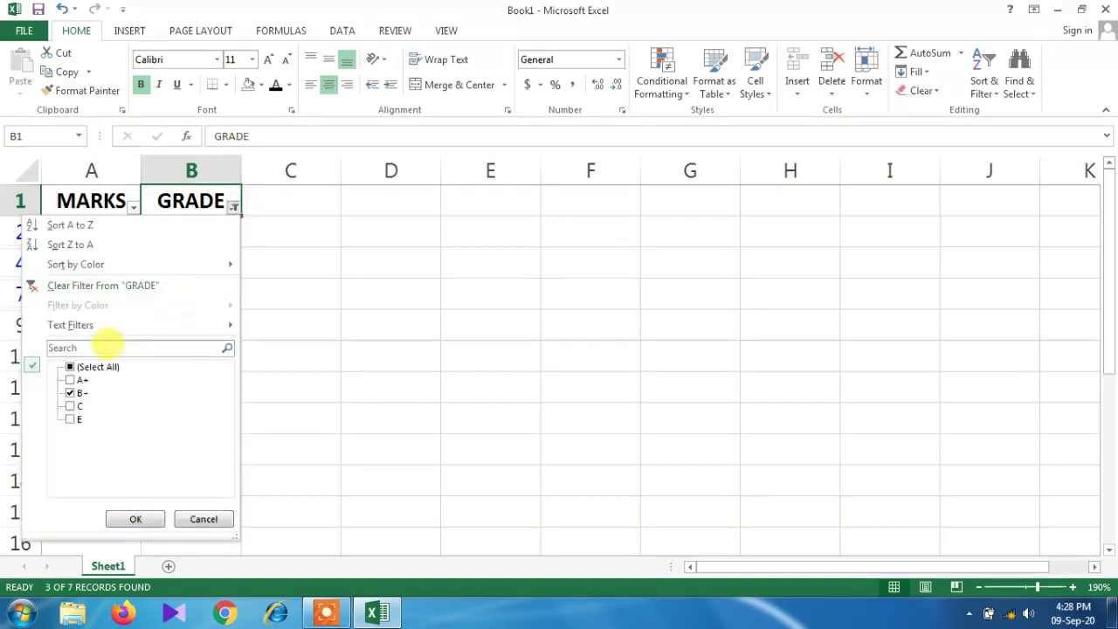
{"action": "left_click", "coordinate": [71, 380]}
{"action": "left_click", "coordinate": [71, 406]}
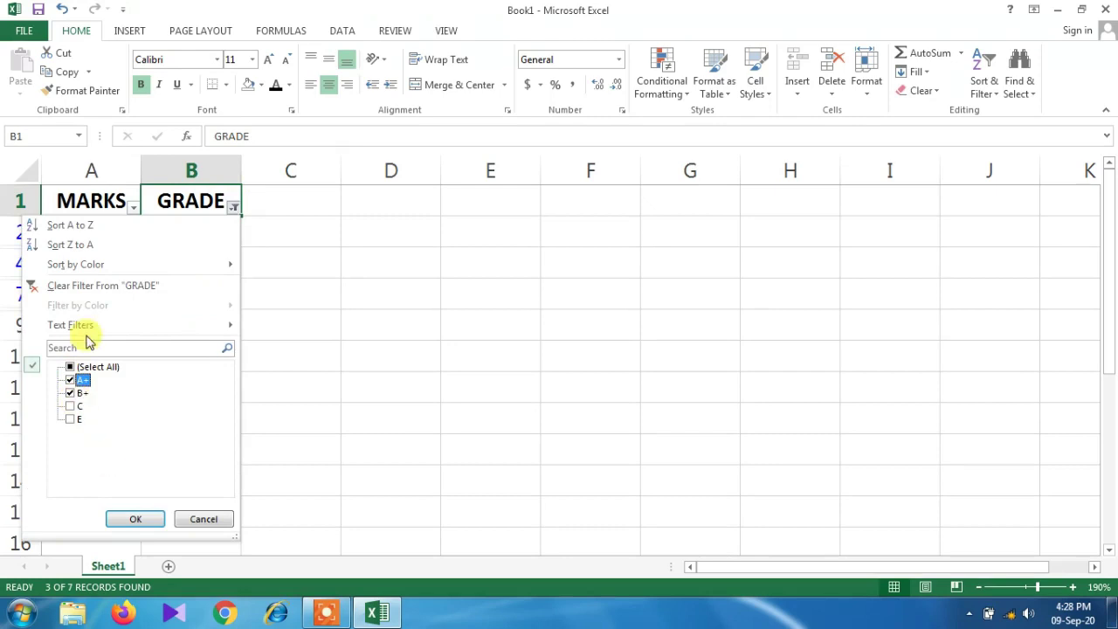
{"action": "left_click", "coordinate": [138, 518]}
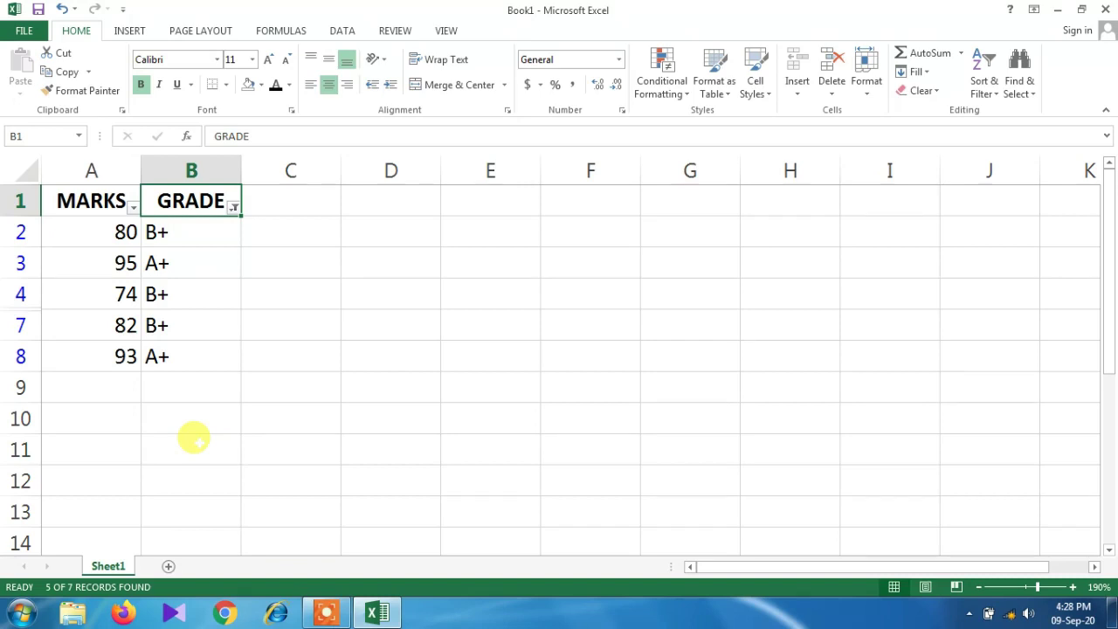
{"action": "key", "text": "ctrl+z"}
{"action": "key", "text": "ctrl+z"}
{"action": "key", "text": "ctrl+z"}
{"action": "key", "text": "ctrl+z"}
Undo back to the Number column, clearing and then restoring its values
{"action": "key", "text": "ctrl+z"}
{"action": "key", "text": "ctrl+z"}
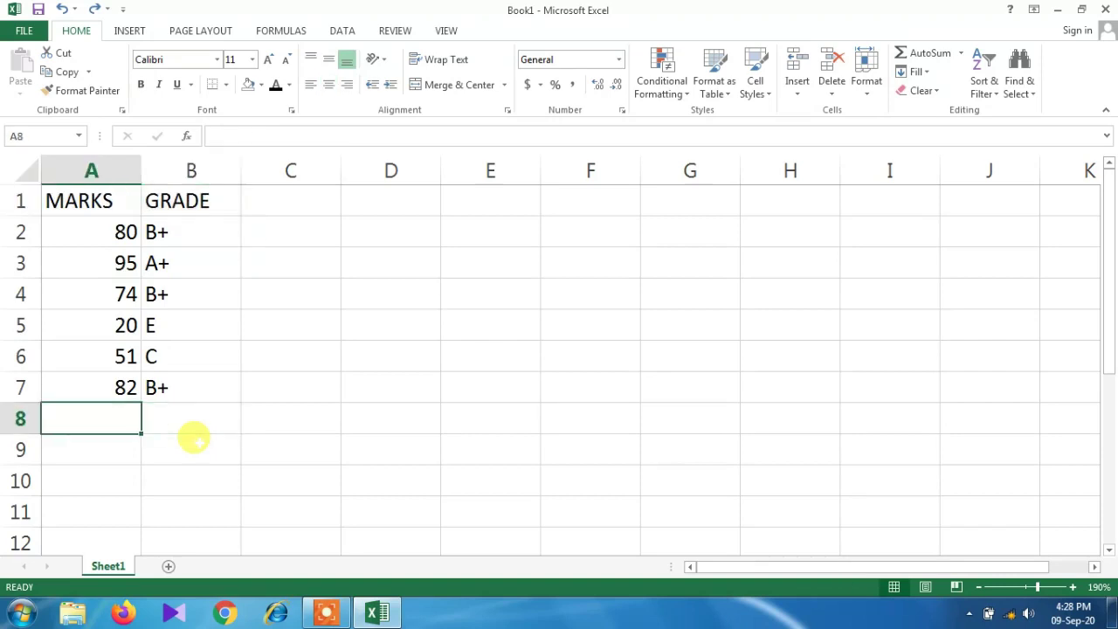
{"action": "key", "text": "ctrl+z"}
{"action": "key", "text": "ctrl+z"}
{"action": "key", "text": "ctrl+z"}
{"action": "key", "text": "ctrl+z"}
{"action": "key", "text": "ctrl+z"}
{"action": "key", "text": "ctrl+z"}
{"action": "key", "text": "ctrl+z"}
{"action": "key", "text": "ctrl+z"}
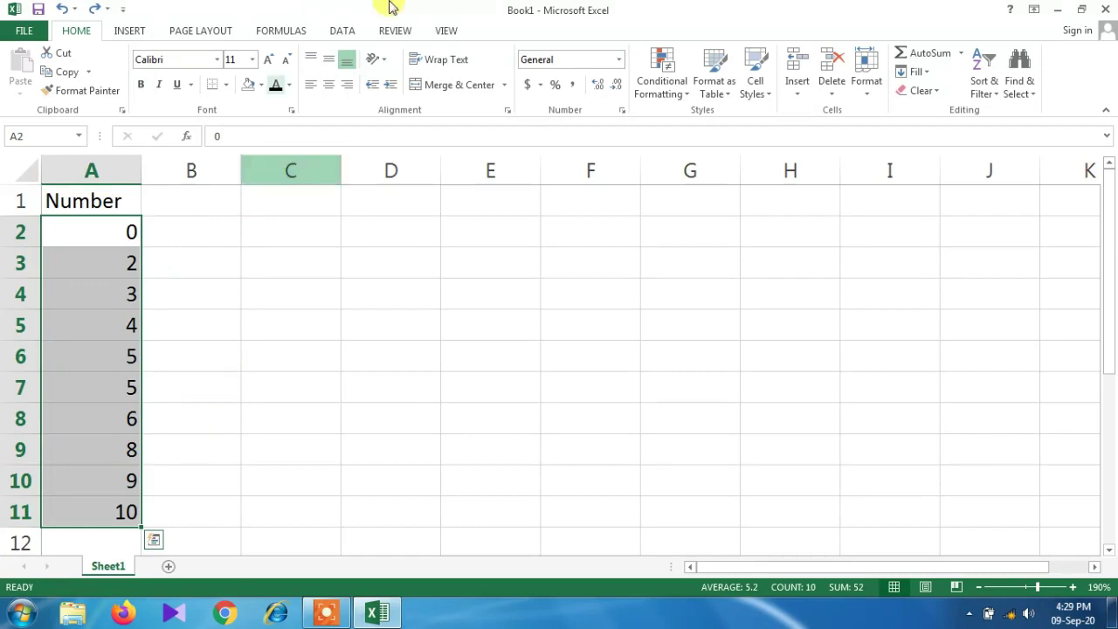
{"action": "left_click", "coordinate": [79, 285]}
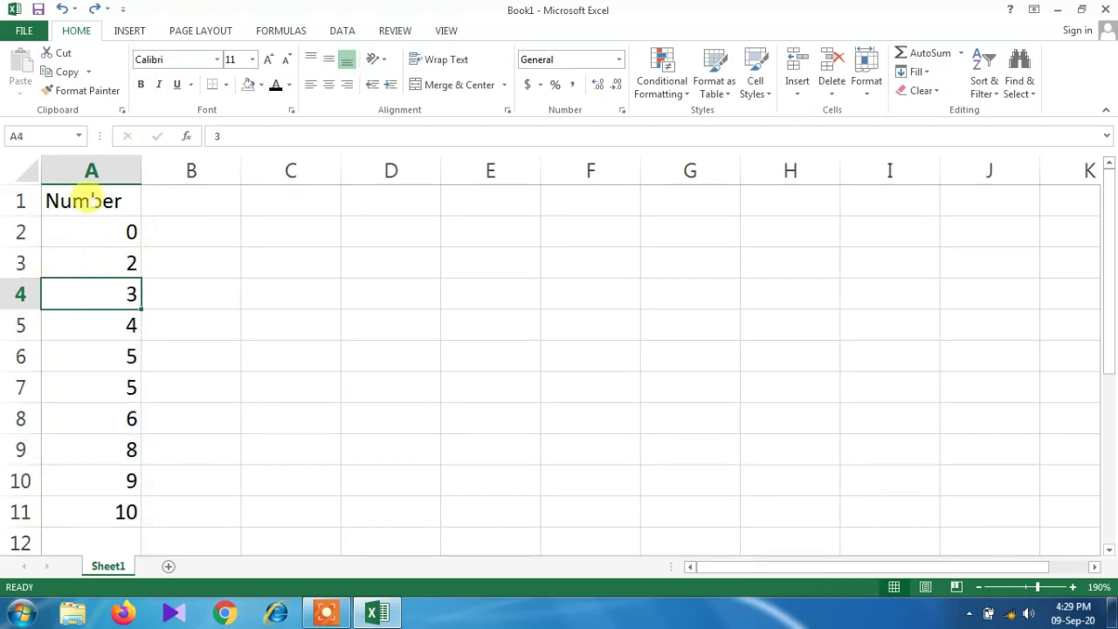
{"action": "left_click_drag", "start_coordinate": [90, 194], "coordinate": [105, 507]}
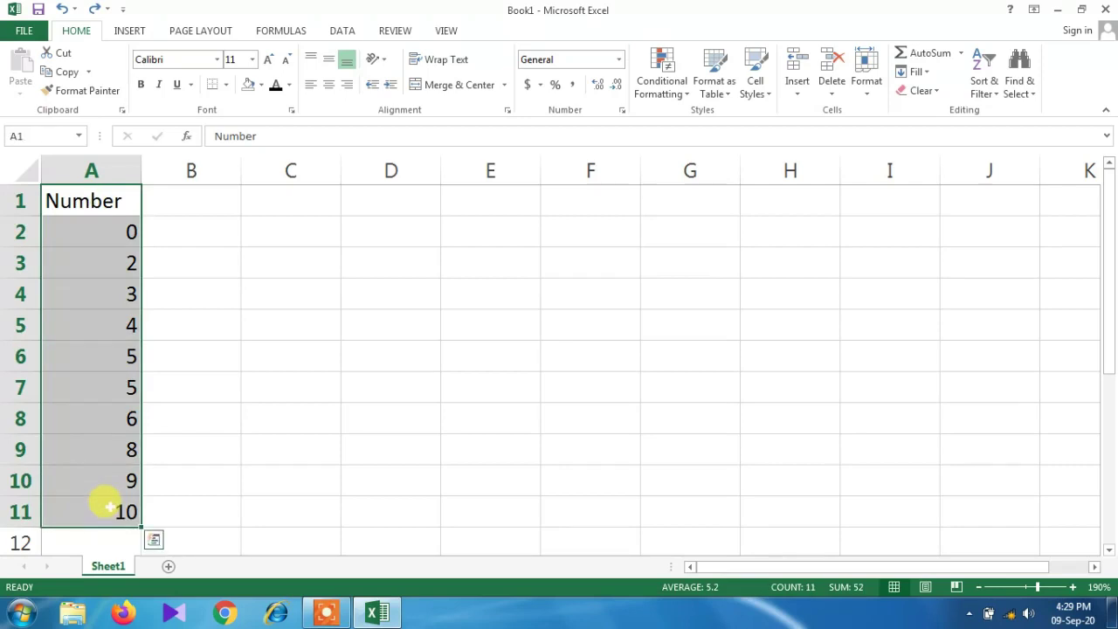
{"action": "key", "text": "Delete"}
{"action": "left_click", "coordinate": [94, 201]}
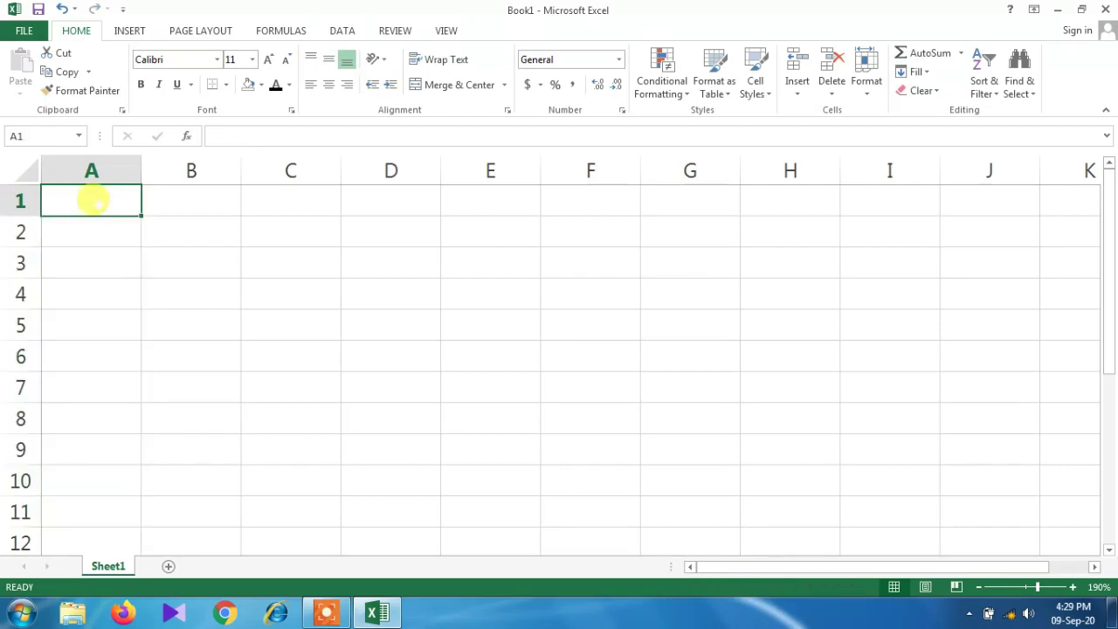
{"action": "key", "text": "ctrl+z"}
Clear the surplus numbers in A7:A11, leaving 0, 2, 3, 4 and 5
{"action": "left_click", "coordinate": [199, 255]}
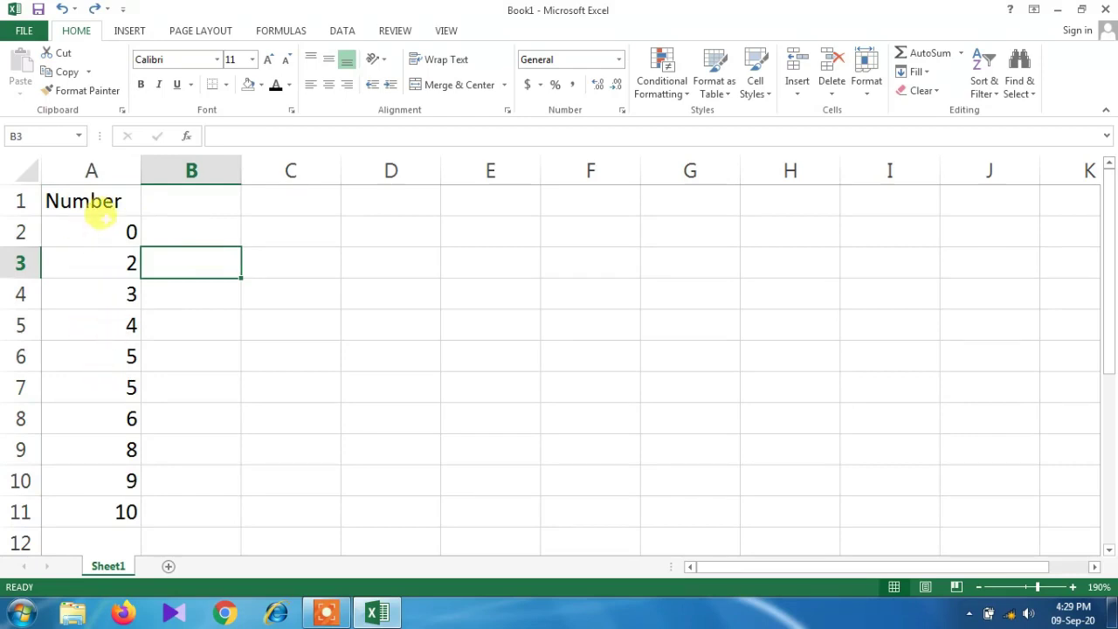
{"action": "left_click_drag", "start_coordinate": [114, 387], "coordinate": [112, 509]}
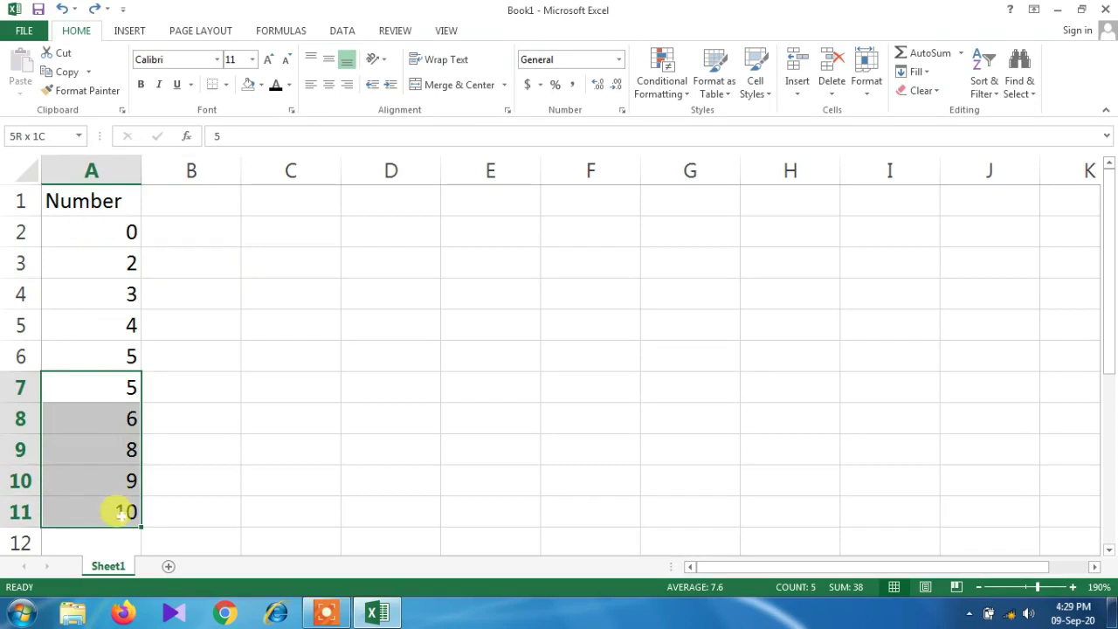
{"action": "key", "text": "Delete"}
{"action": "left_click", "coordinate": [117, 443]}
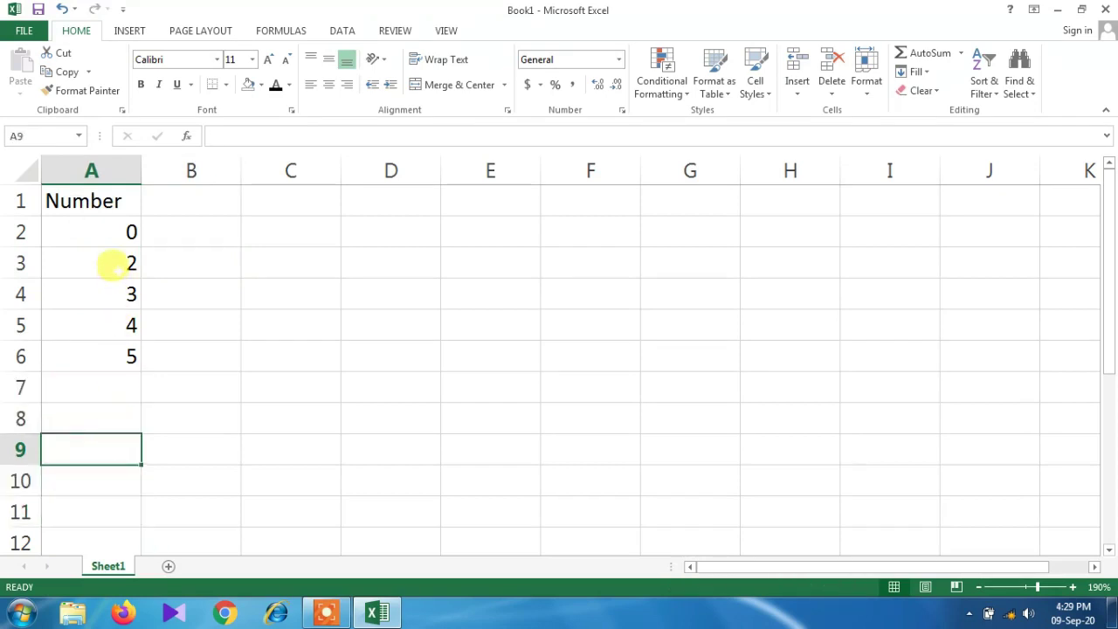
{"action": "left_click", "coordinate": [70, 232]}
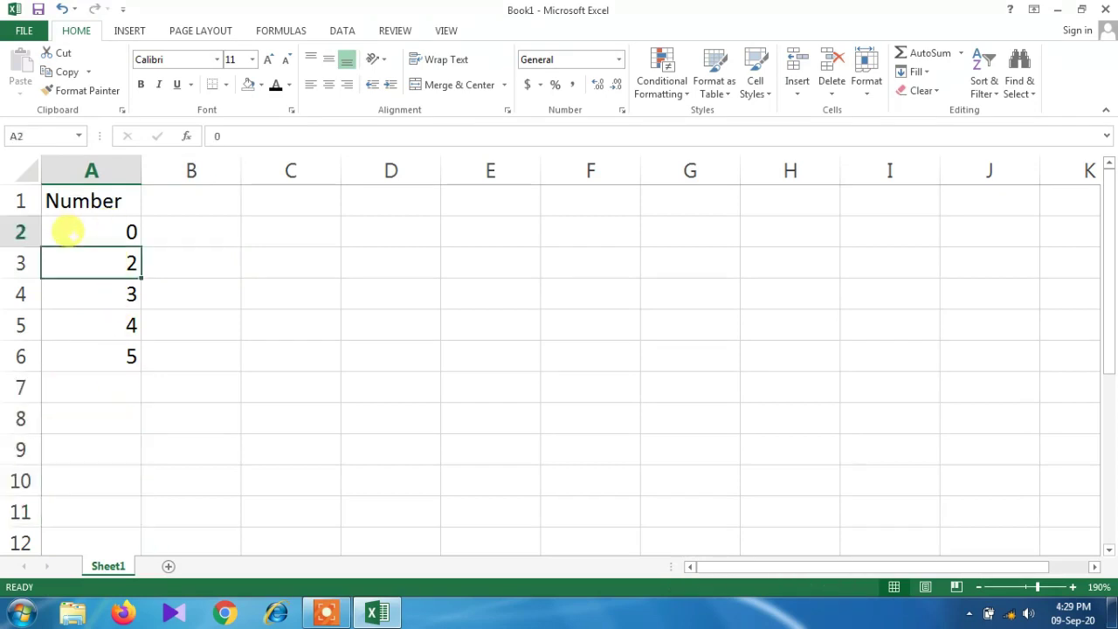
Fill cell A2 red, A3 light blue and A4 green
{"action": "left_click", "coordinate": [260, 85]}
{"action": "left_click", "coordinate": [260, 215]}
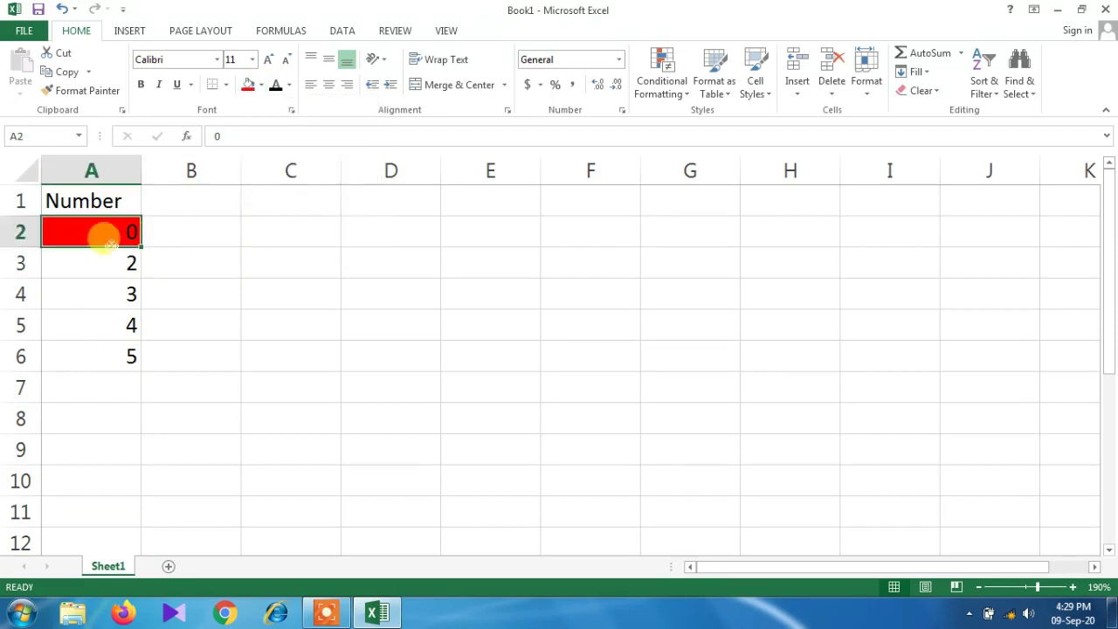
{"action": "left_click", "coordinate": [110, 253]}
{"action": "left_click", "coordinate": [260, 84]}
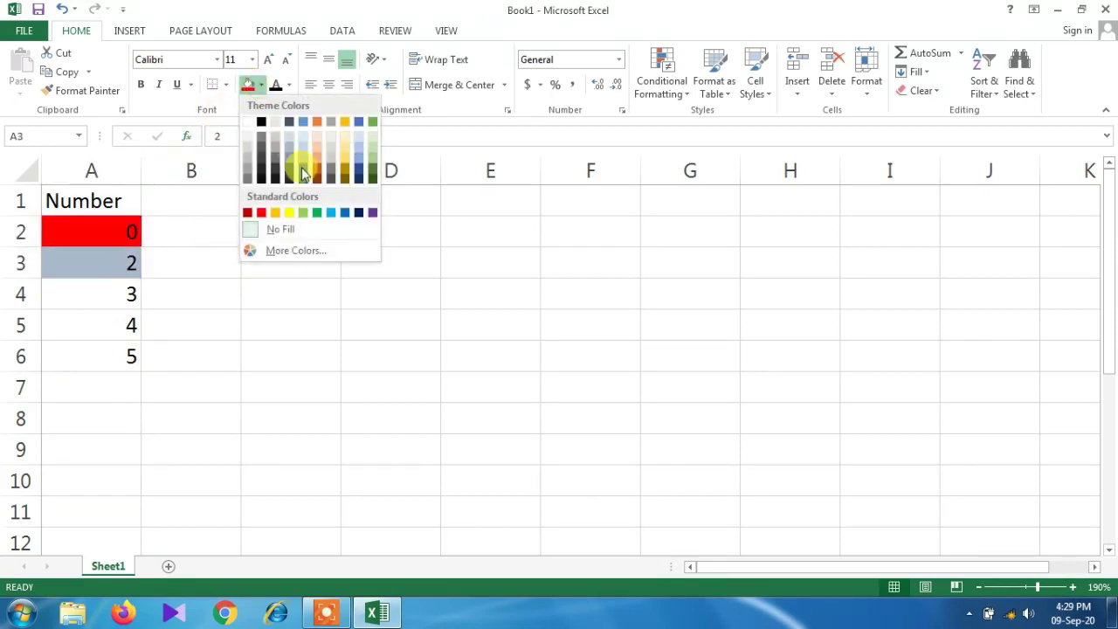
{"action": "left_click", "coordinate": [332, 215]}
{"action": "left_click", "coordinate": [100, 296]}
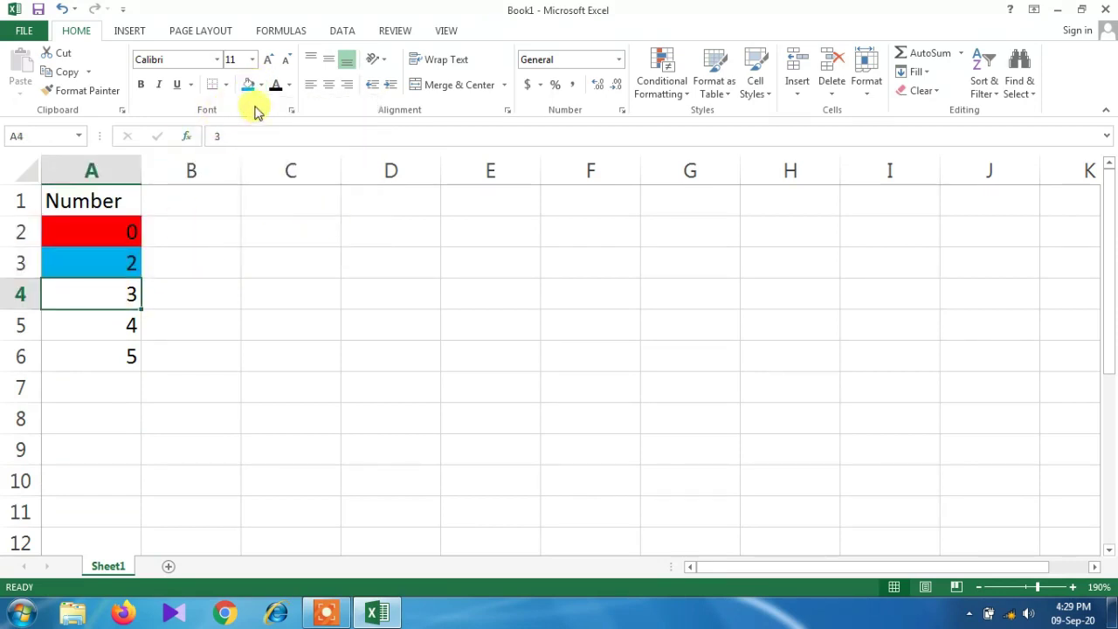
{"action": "left_click", "coordinate": [260, 85]}
{"action": "left_click", "coordinate": [316, 215]}
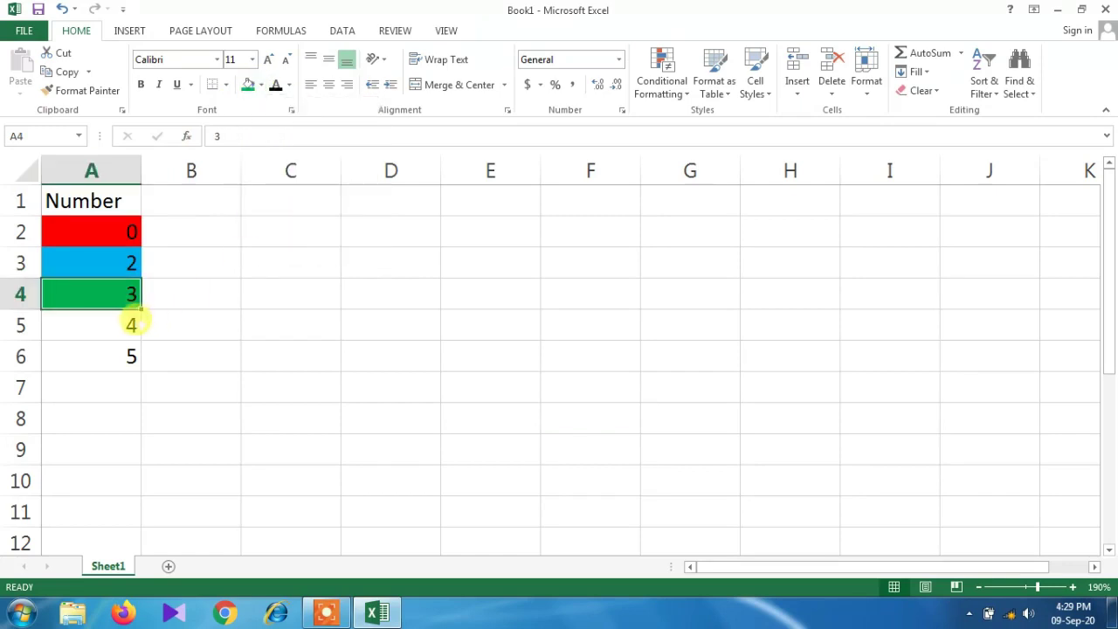
Fill A5 purple and A6 yellow, then select the Number column A1:A6
{"action": "left_click", "coordinate": [131, 322]}
{"action": "left_click", "coordinate": [260, 88]}
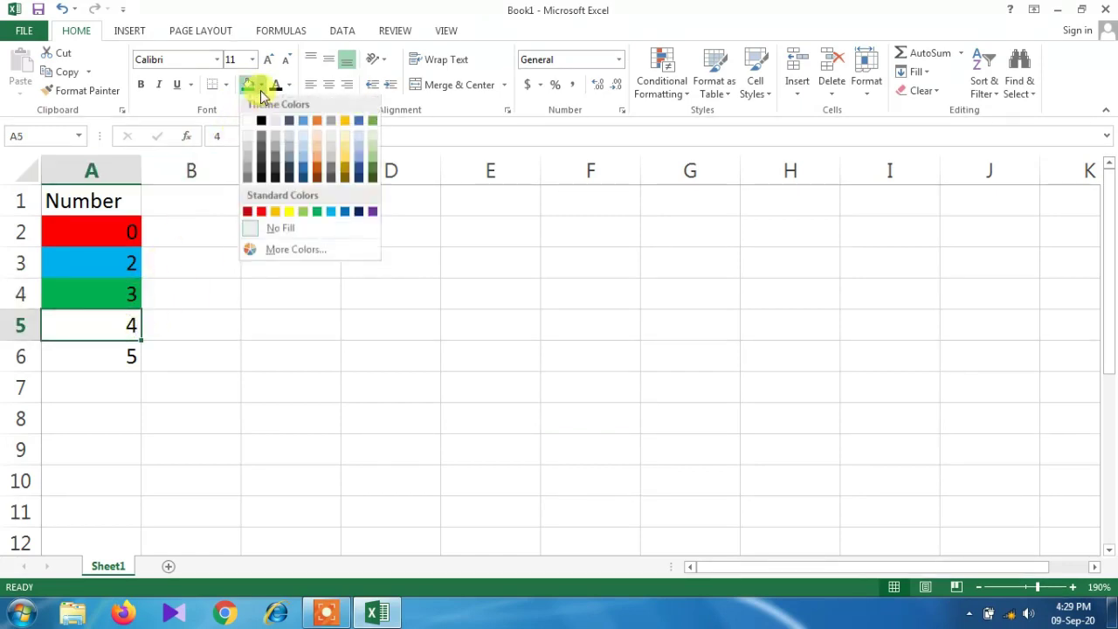
{"action": "left_click", "coordinate": [372, 211]}
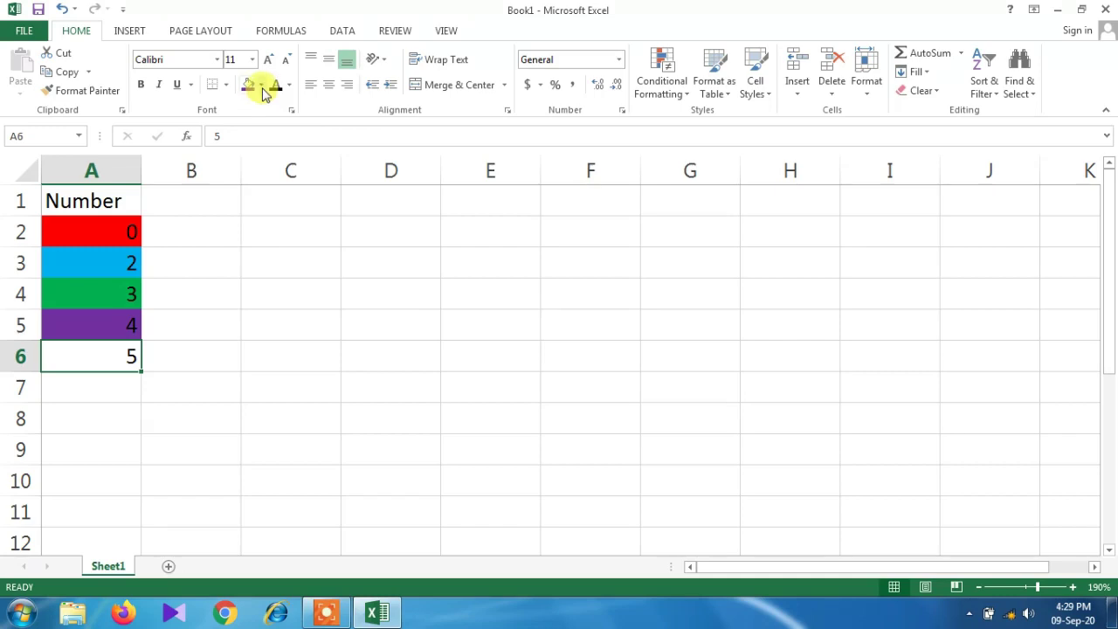
{"action": "left_click", "coordinate": [260, 85]}
{"action": "left_click", "coordinate": [289, 212]}
{"action": "left_click", "coordinate": [284, 410]}
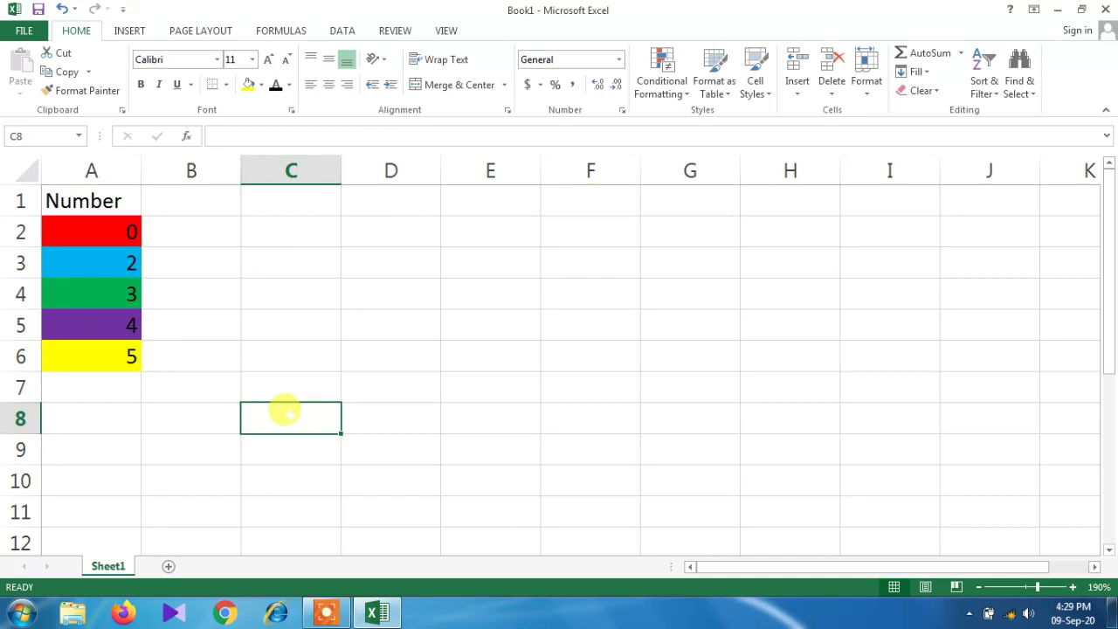
{"action": "left_click_drag", "start_coordinate": [87, 200], "coordinate": [93, 357]}
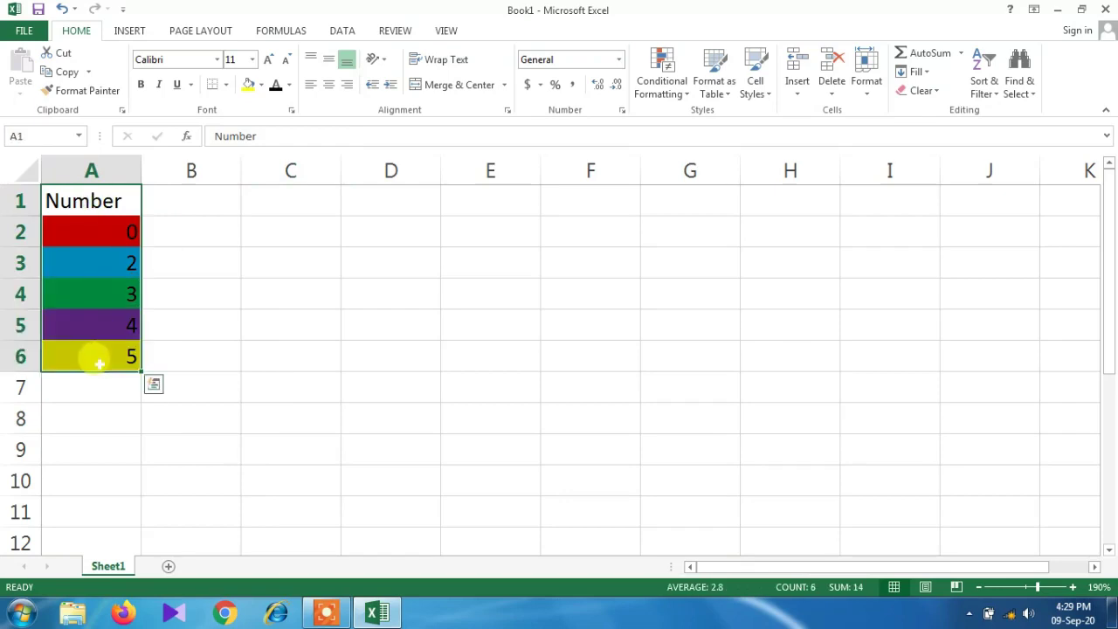
{"action": "left_click", "coordinate": [986, 87]}
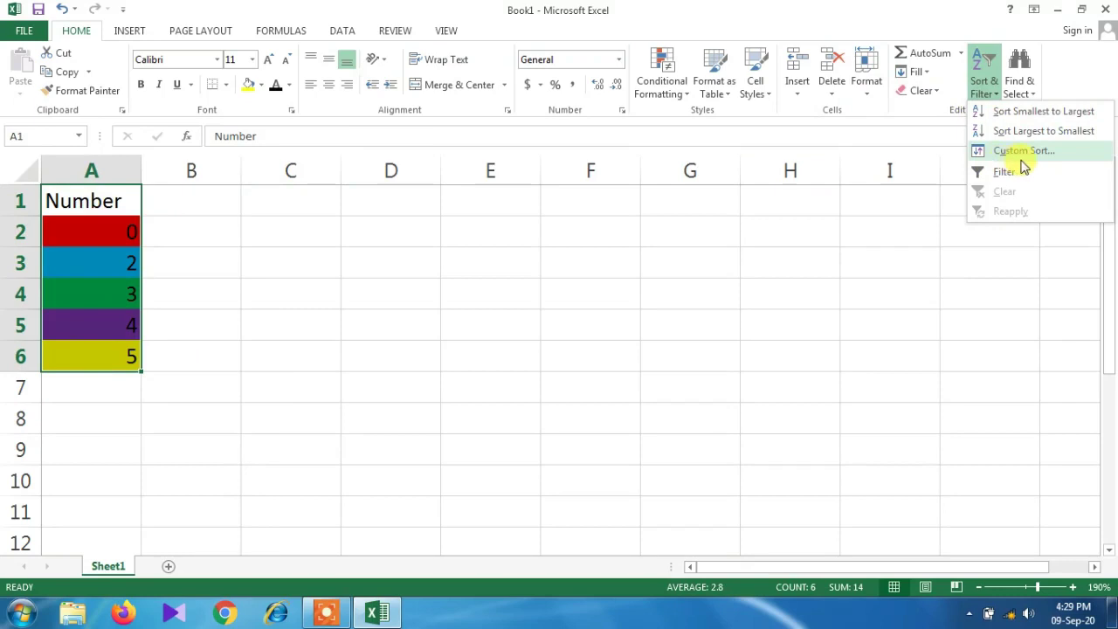
Open the Custom Sort dialog for the Number column and expand its Sort On choices
{"action": "left_click", "coordinate": [1058, 152]}
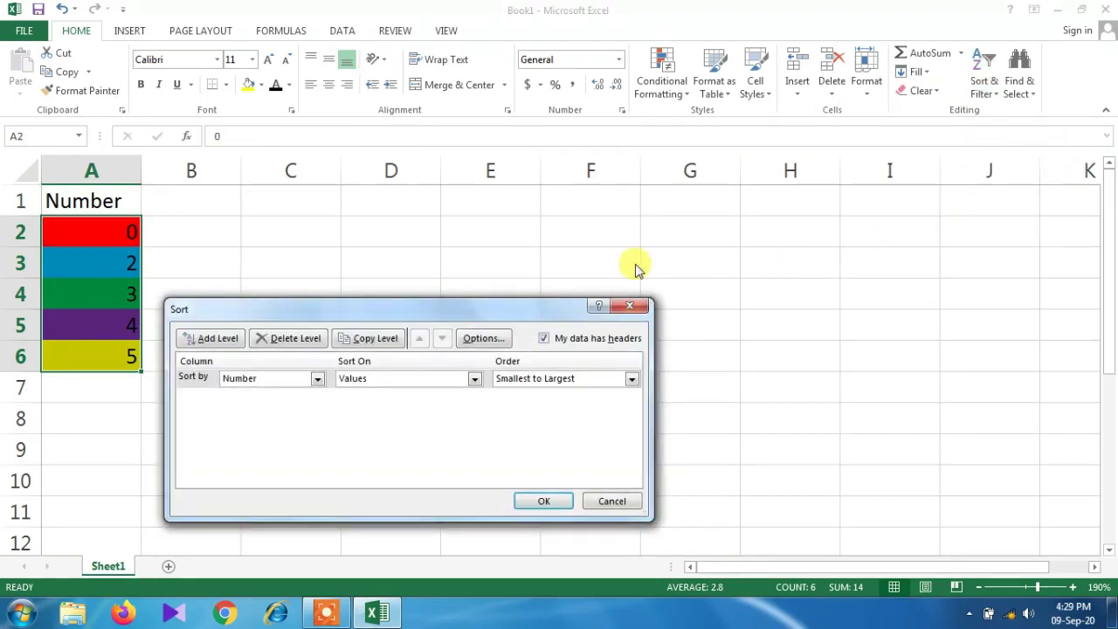
{"action": "mouse_move", "coordinate": [398, 317]}
{"action": "left_mouse_down"}
{"action": "mouse_move", "coordinate": [519, 156]}
{"action": "mouse_move", "coordinate": [520, 217]}
{"action": "left_mouse_up"}
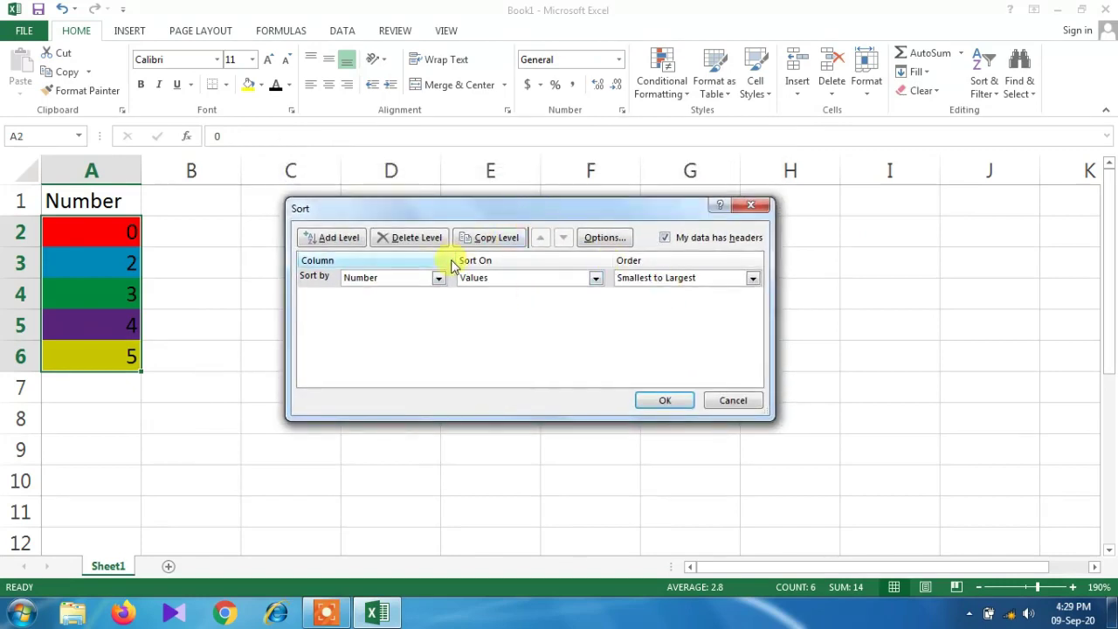
{"action": "left_click", "coordinate": [495, 282]}
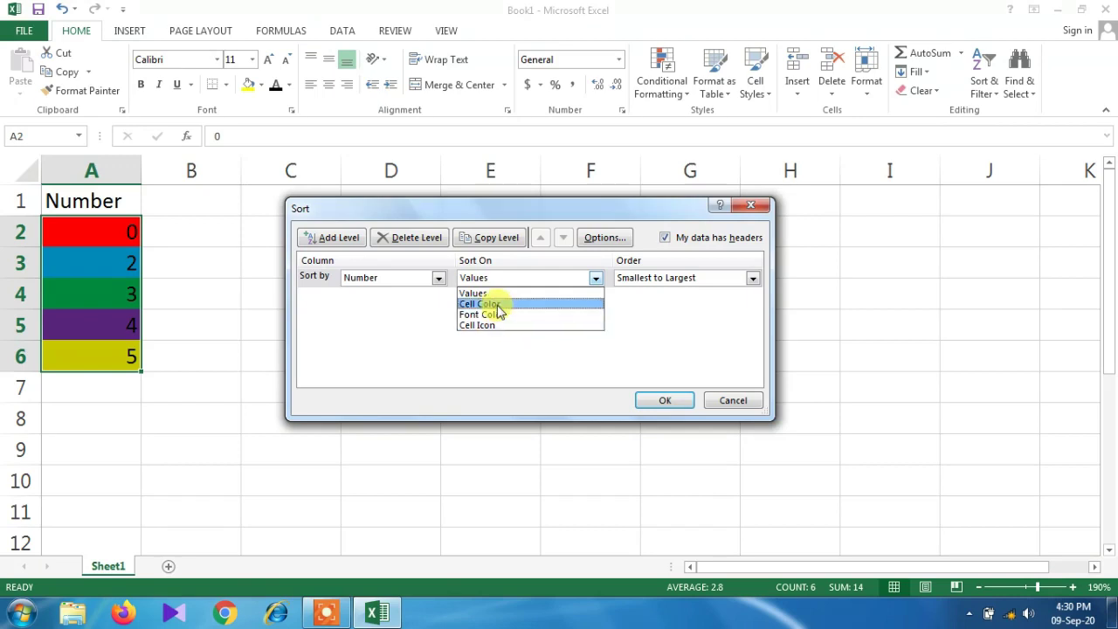
Set the Number sort to Cell Color with green placed On Top
{"action": "left_click", "coordinate": [496, 306]}
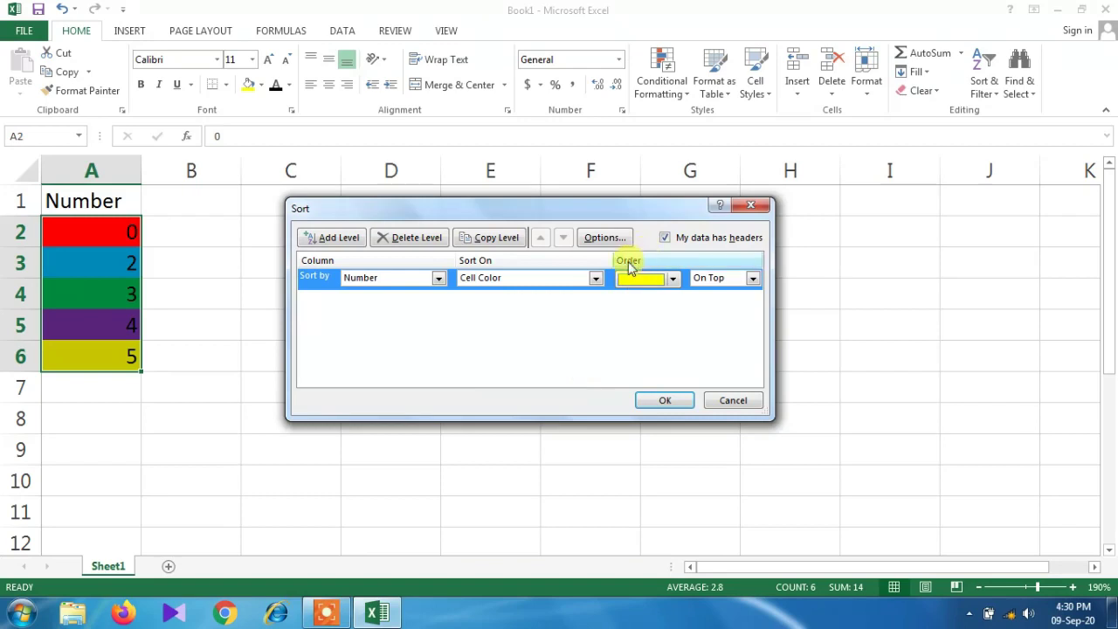
{"action": "left_click", "coordinate": [672, 278]}
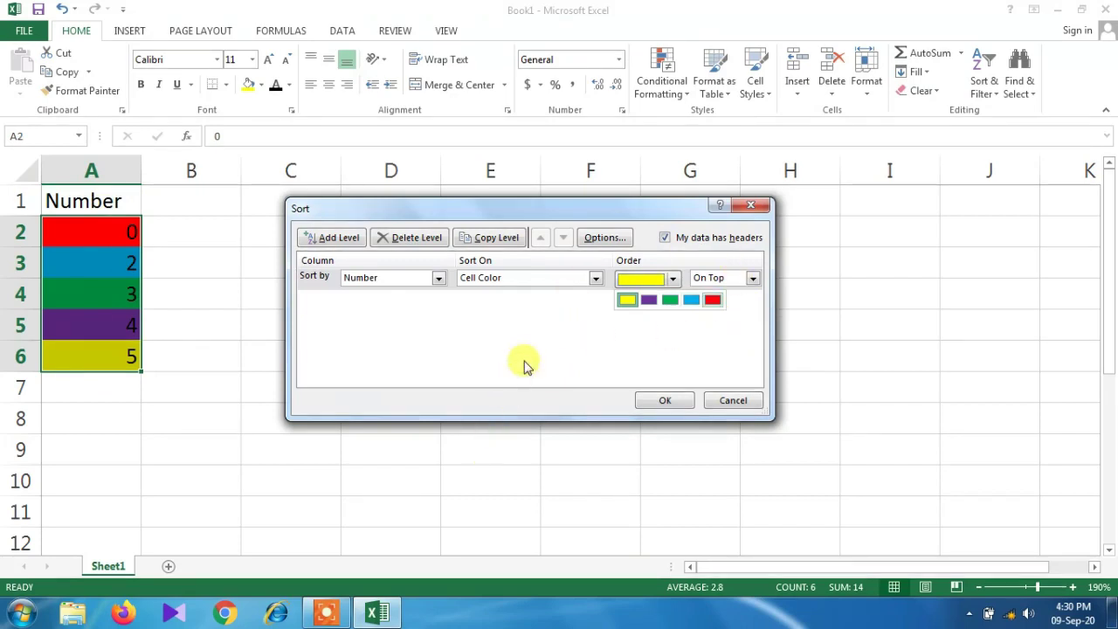
{"action": "left_click", "coordinate": [670, 301]}
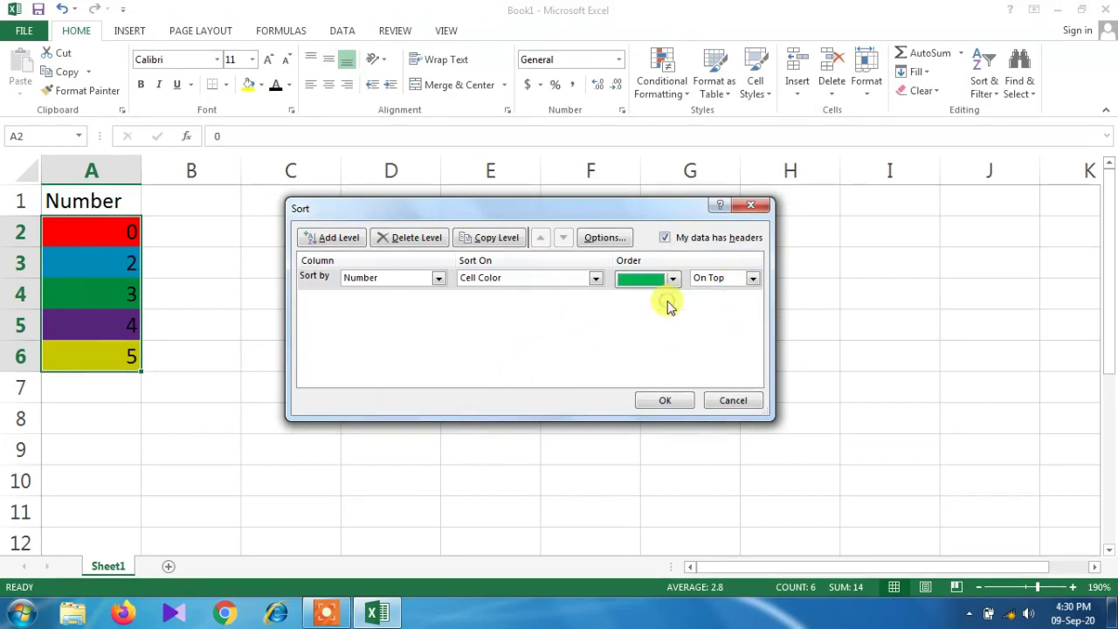
{"action": "left_click", "coordinate": [674, 278]}
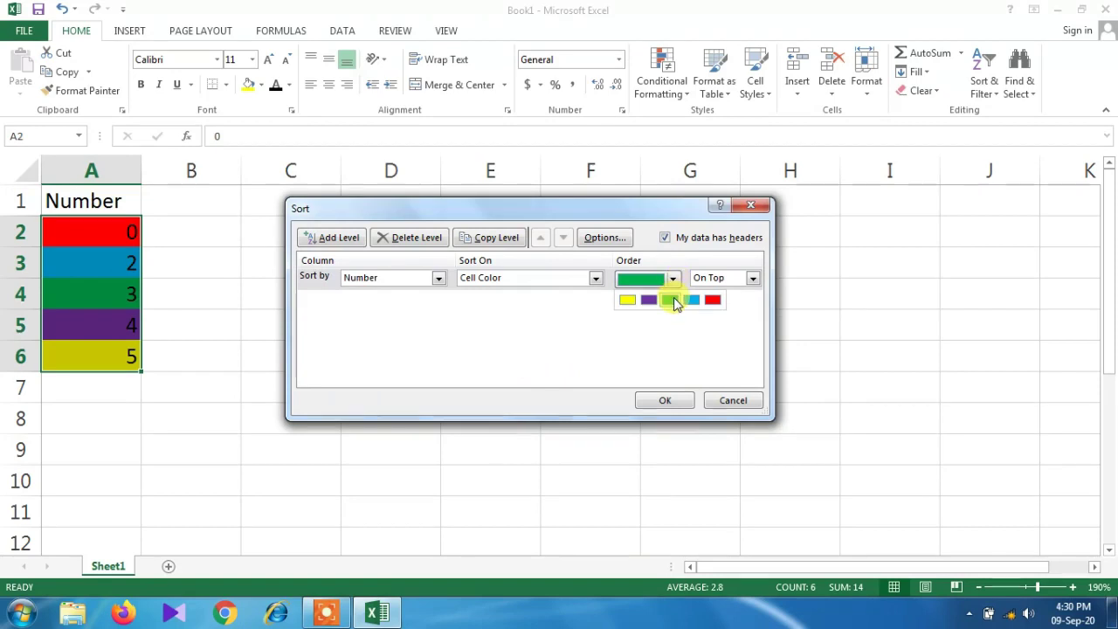
{"action": "left_click", "coordinate": [669, 300]}
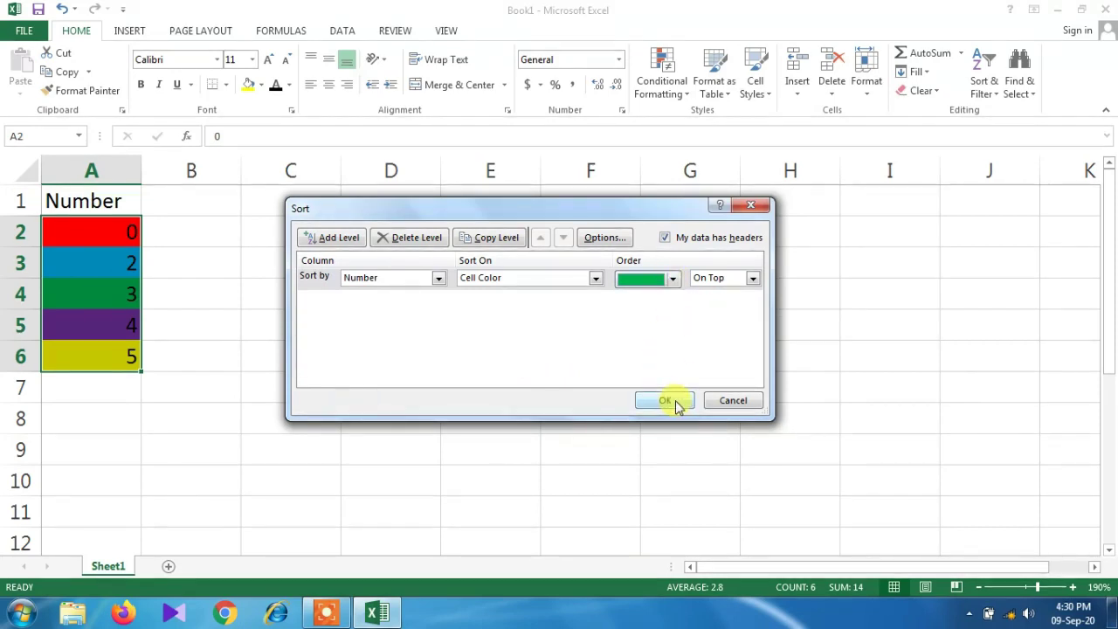
{"action": "left_click", "coordinate": [722, 279]}
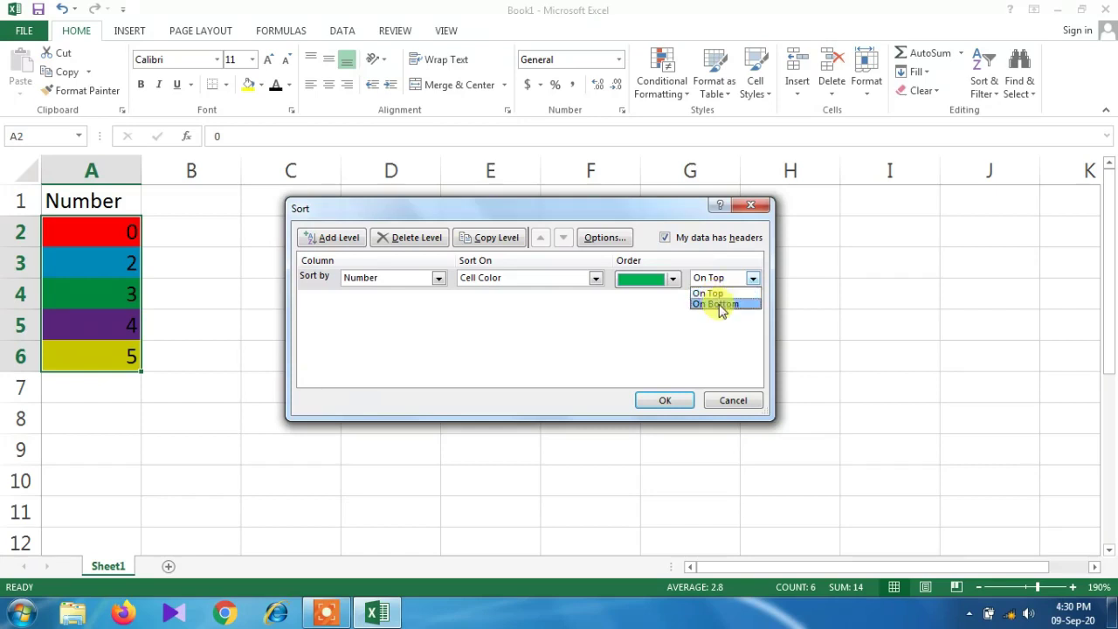
{"action": "left_click", "coordinate": [718, 332]}
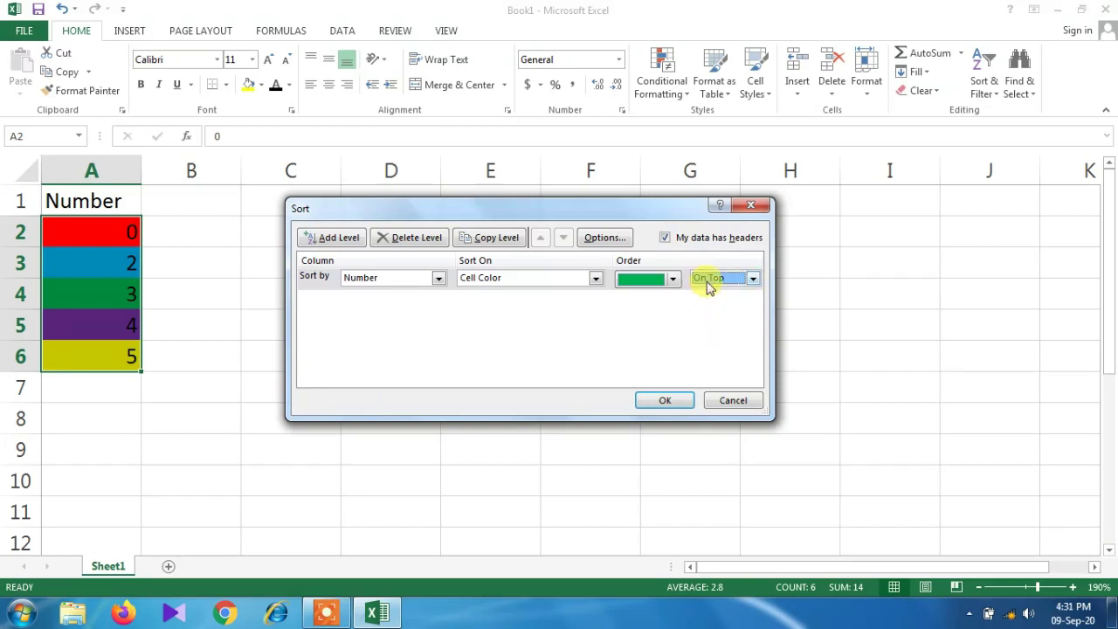
Apply the colour sort so green 3 leads the column, then deselect it
{"action": "left_click", "coordinate": [665, 400]}
{"action": "left_click", "coordinate": [391, 387]}
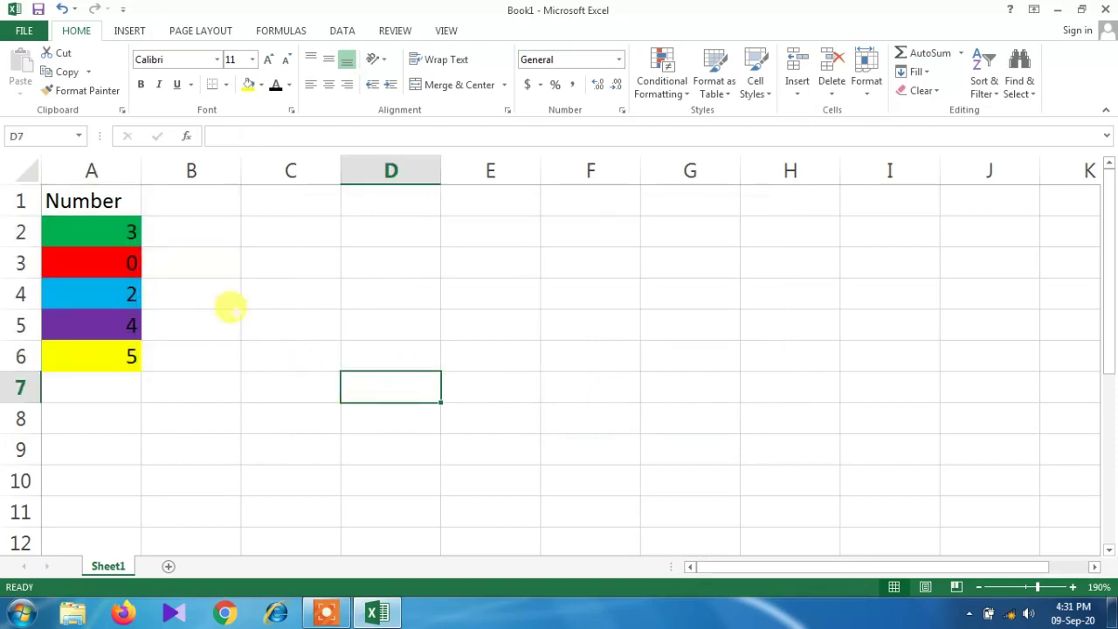